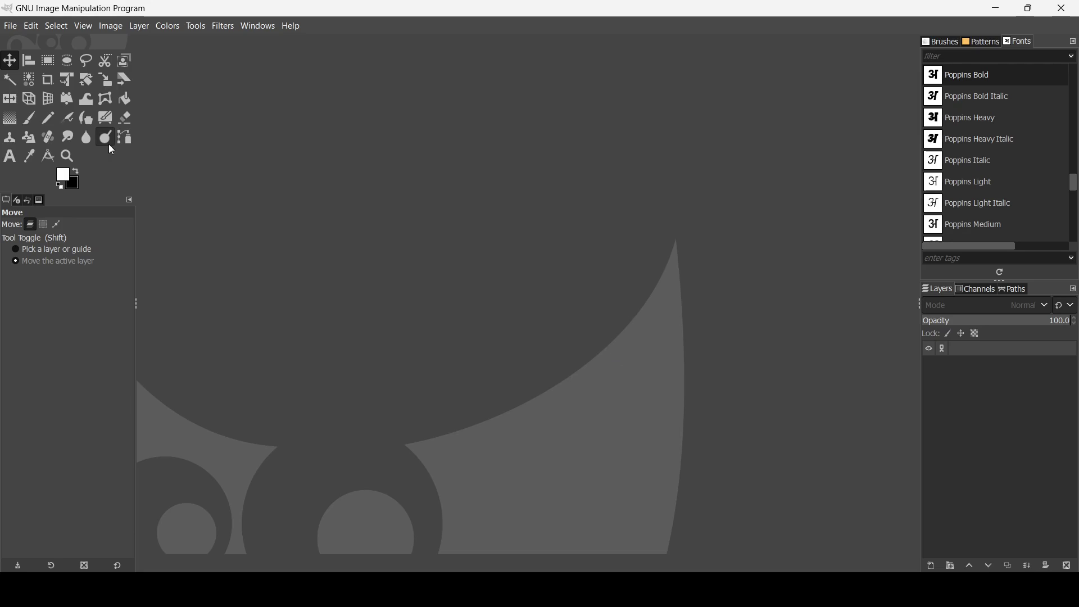
- Create a new 1920 × 1080 px image
click(11, 26)
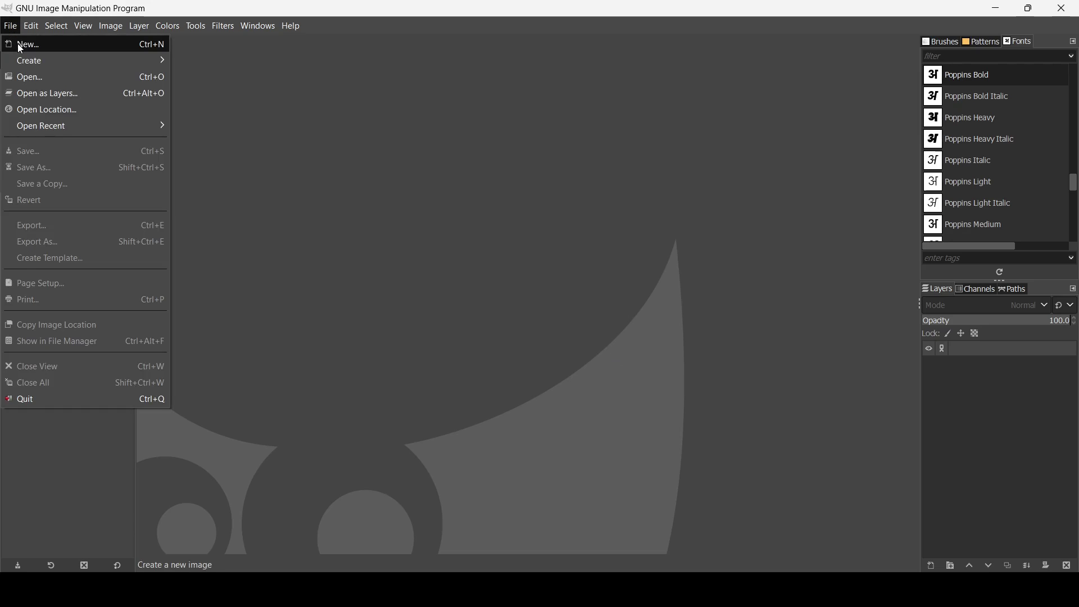
click(21, 45)
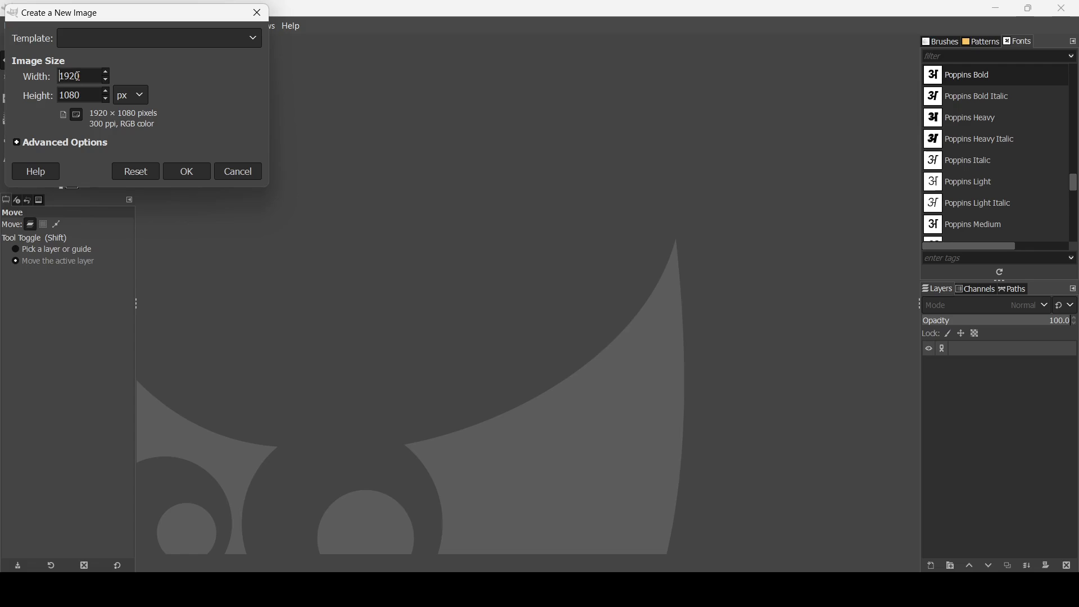
click(204, 174)
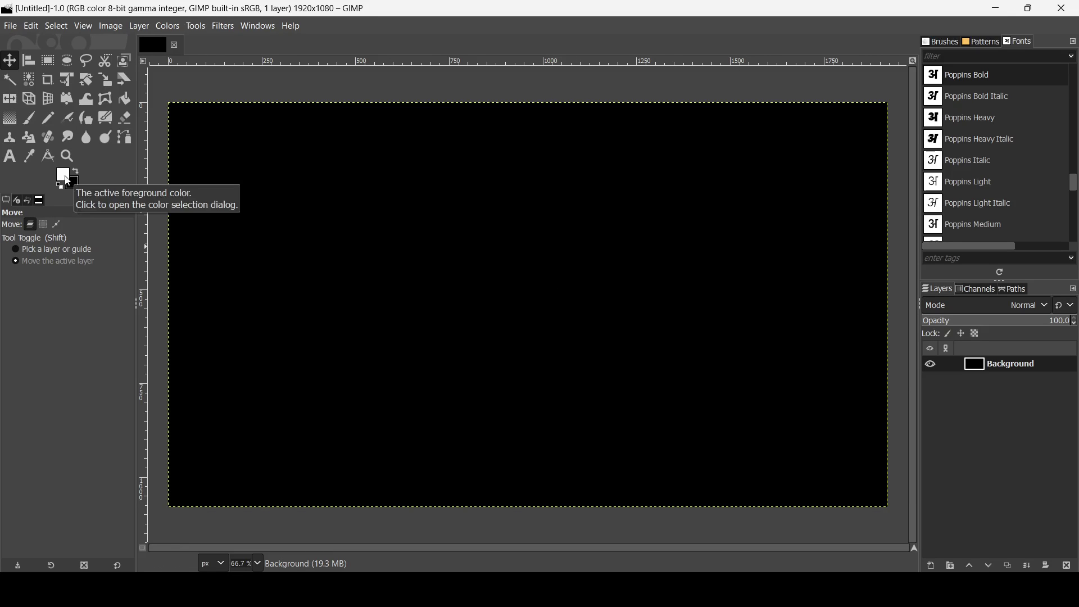
- Add the white text "GRAPHICS" in Poppins Bold to the canvas and set its size to 200 px
click(11, 158)
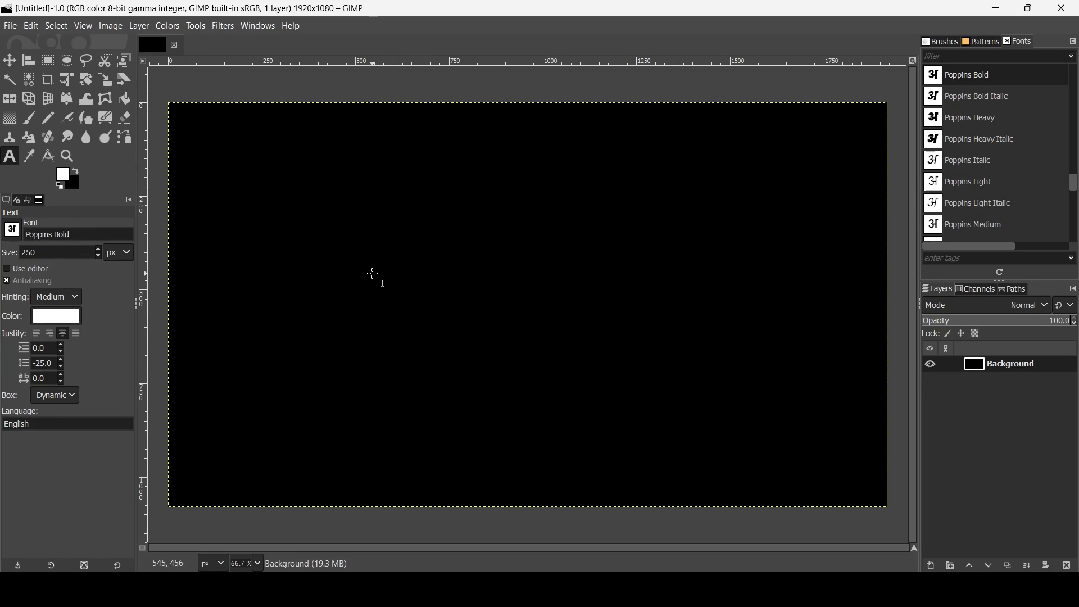
click(372, 274)
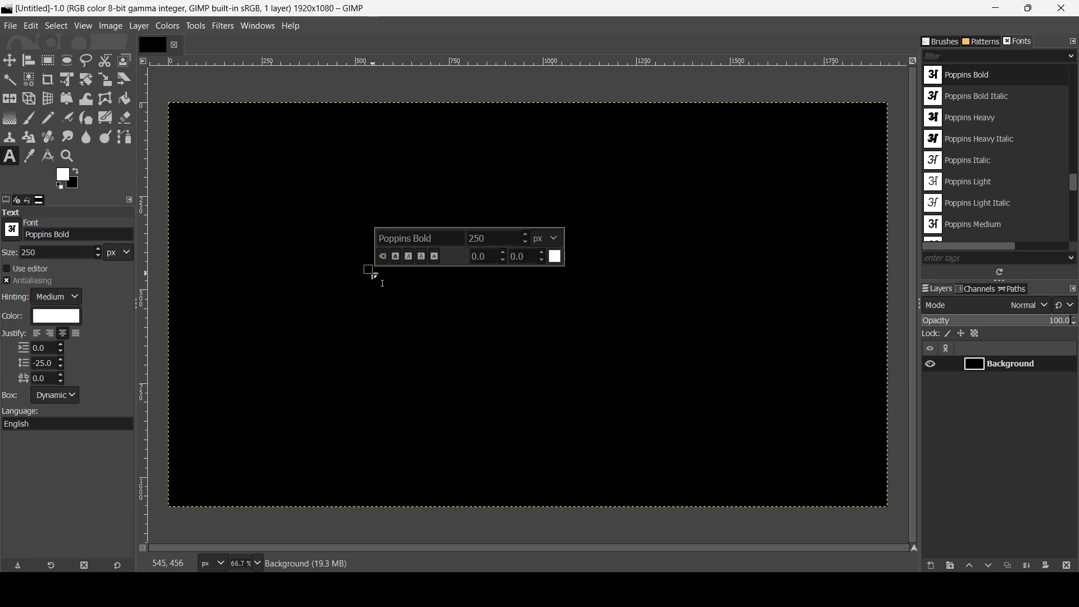
text(GRAPHICS)
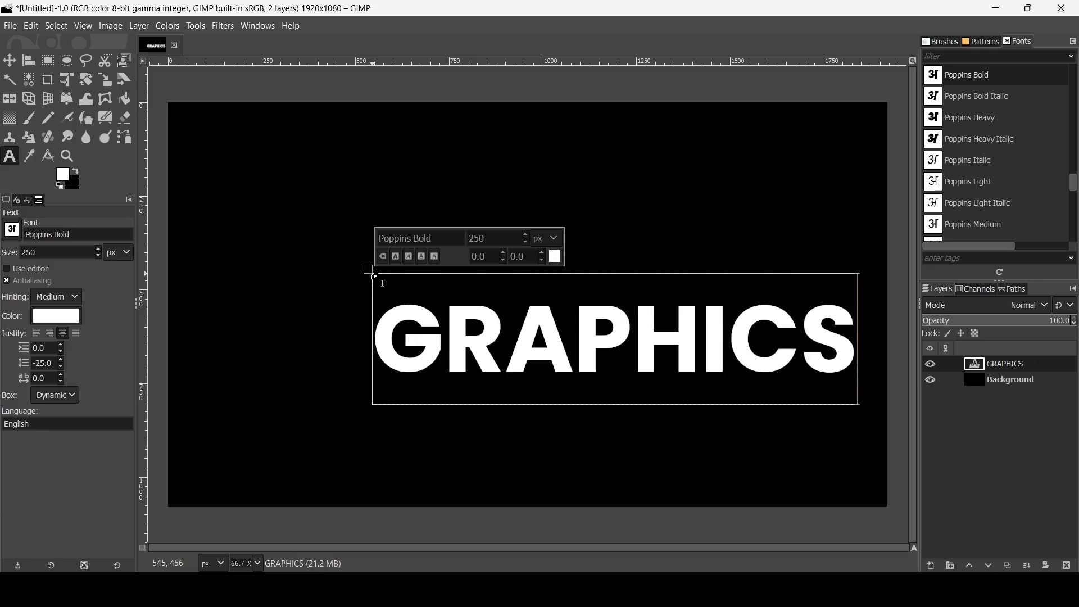
key(ctrl+a)
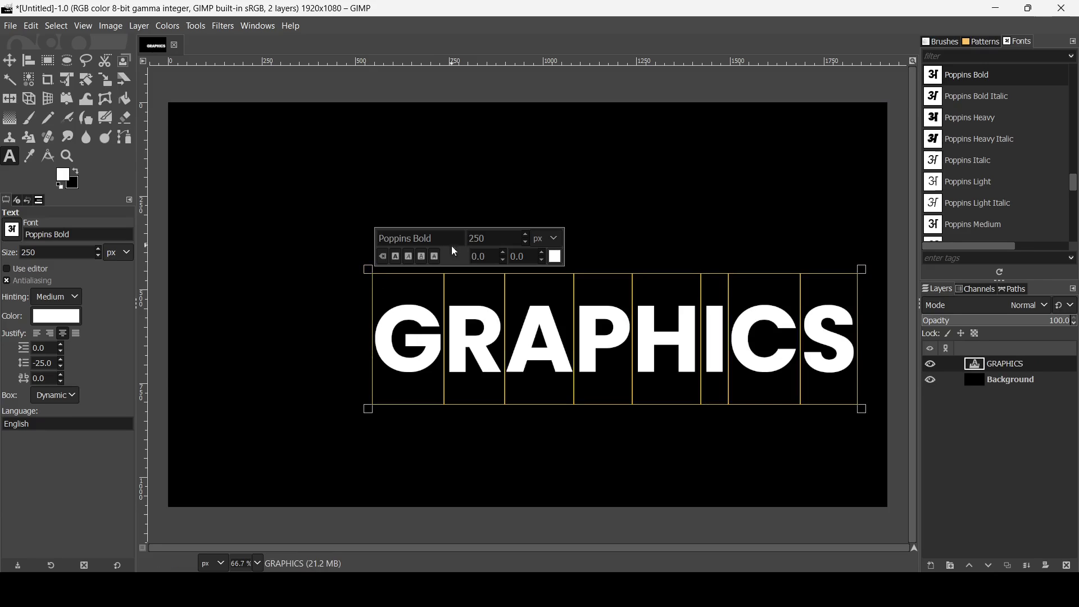
double_click(497, 242)
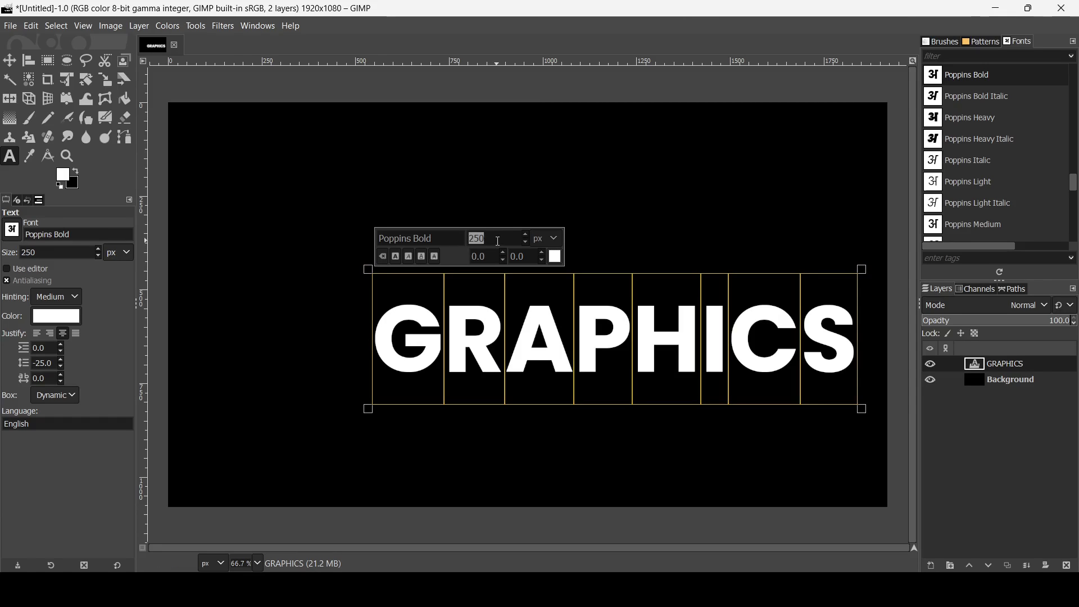
text(200)
key(Return)
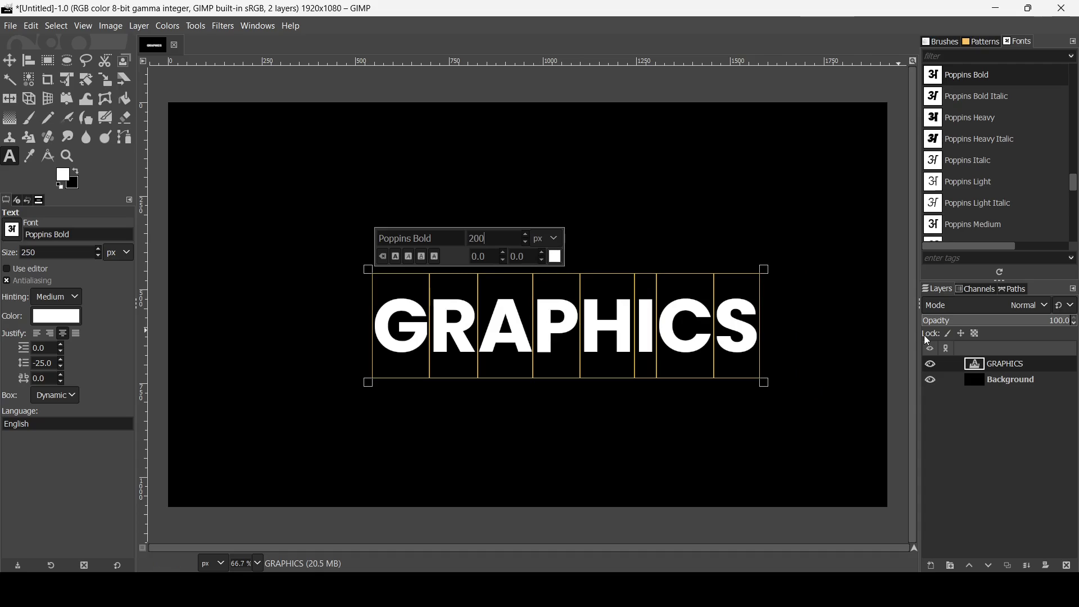
- Center the GRAPHICS text layer horizontally and vertically relative to the image
click(28, 61)
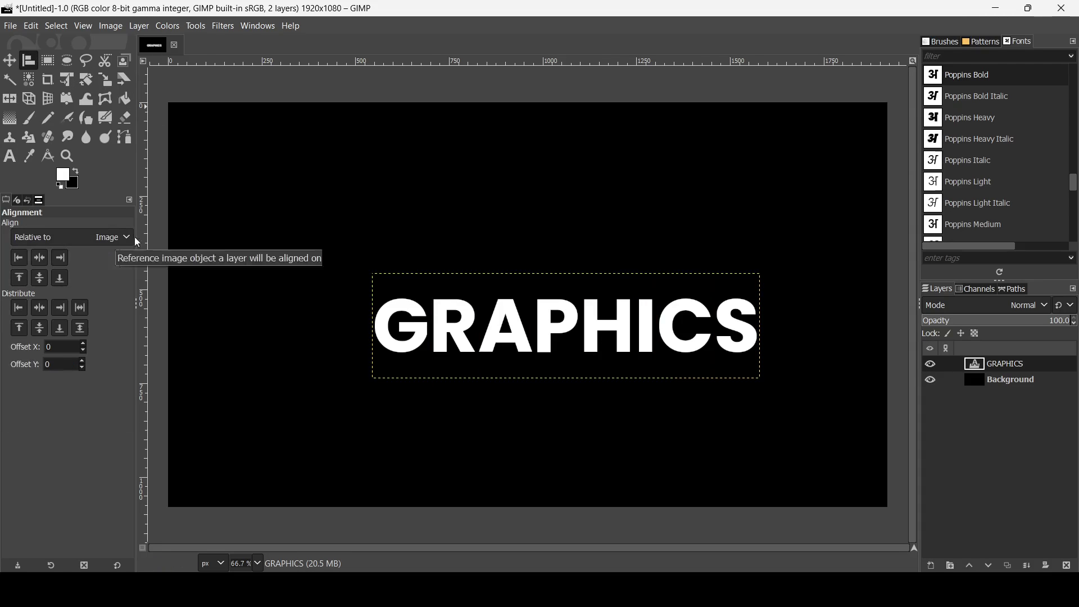
click(590, 346)
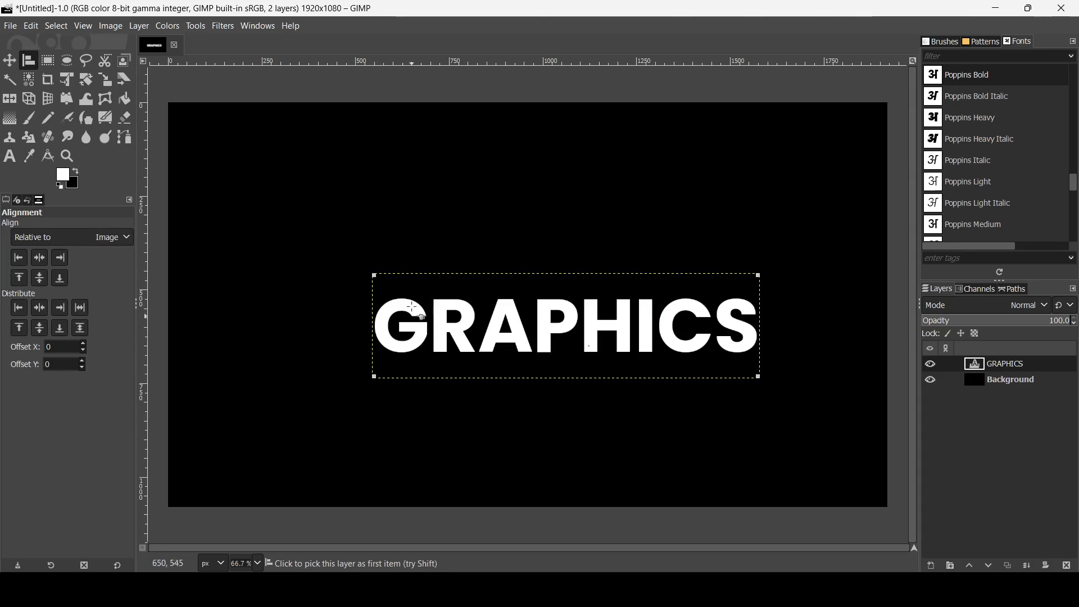
click(45, 262)
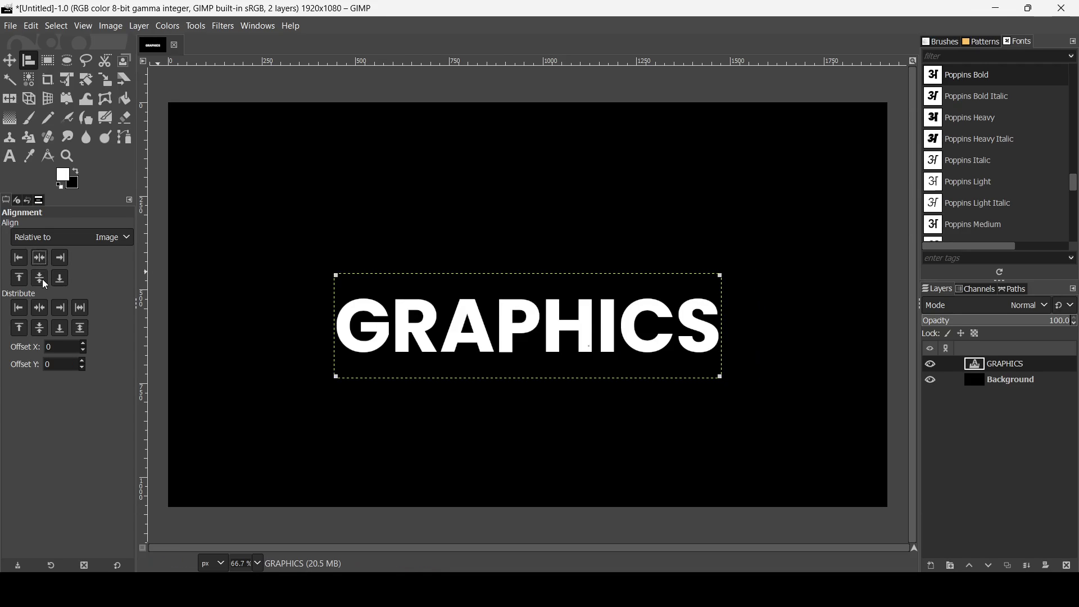
click(45, 283)
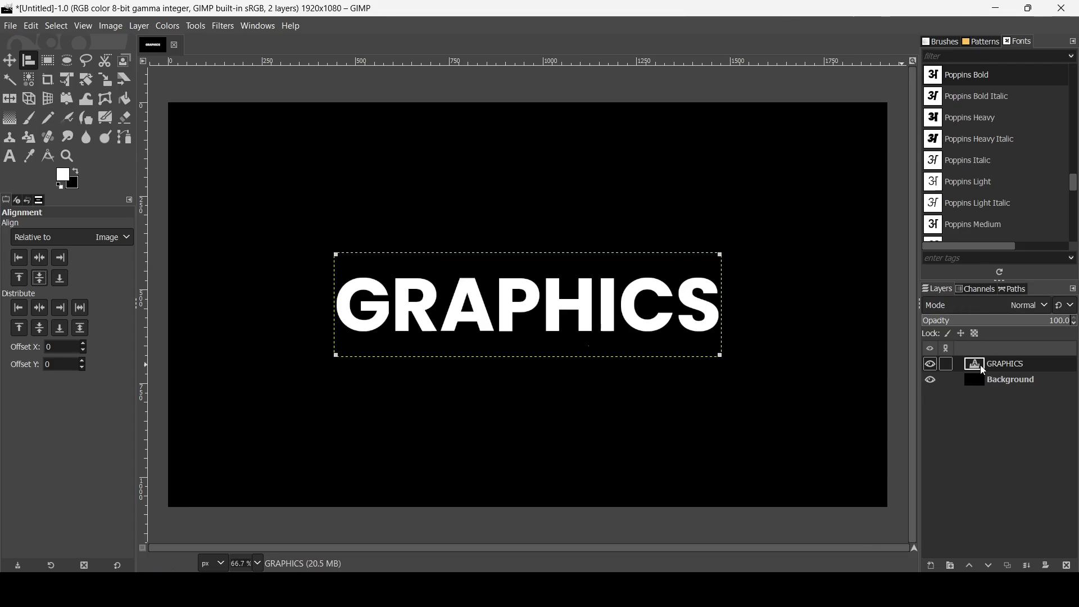
- Create a path from the GRAPHICS text layer and hide that layer
right_click(981, 365)
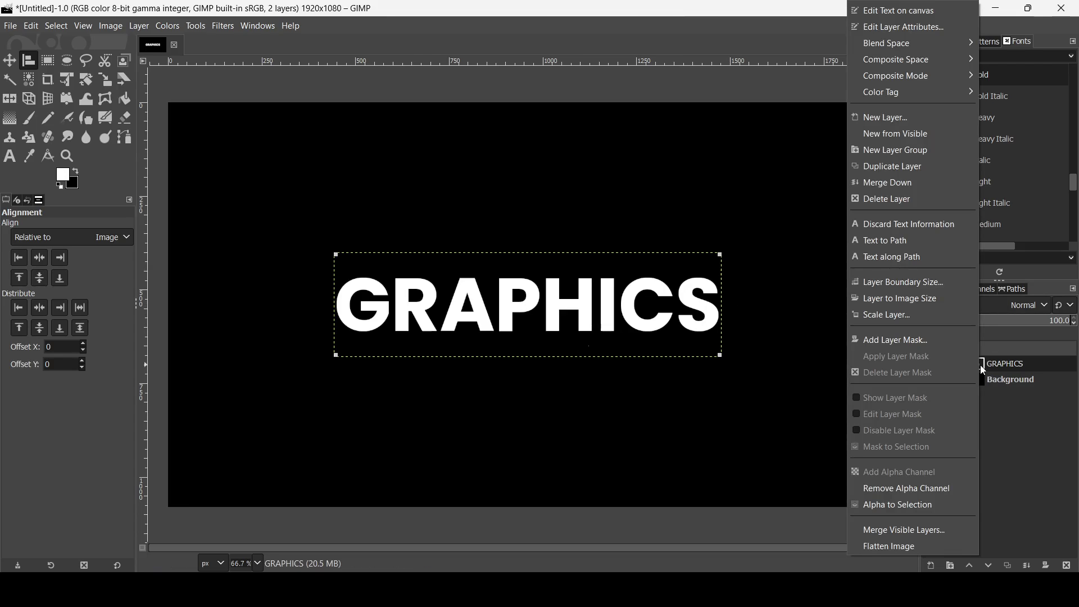
click(913, 249)
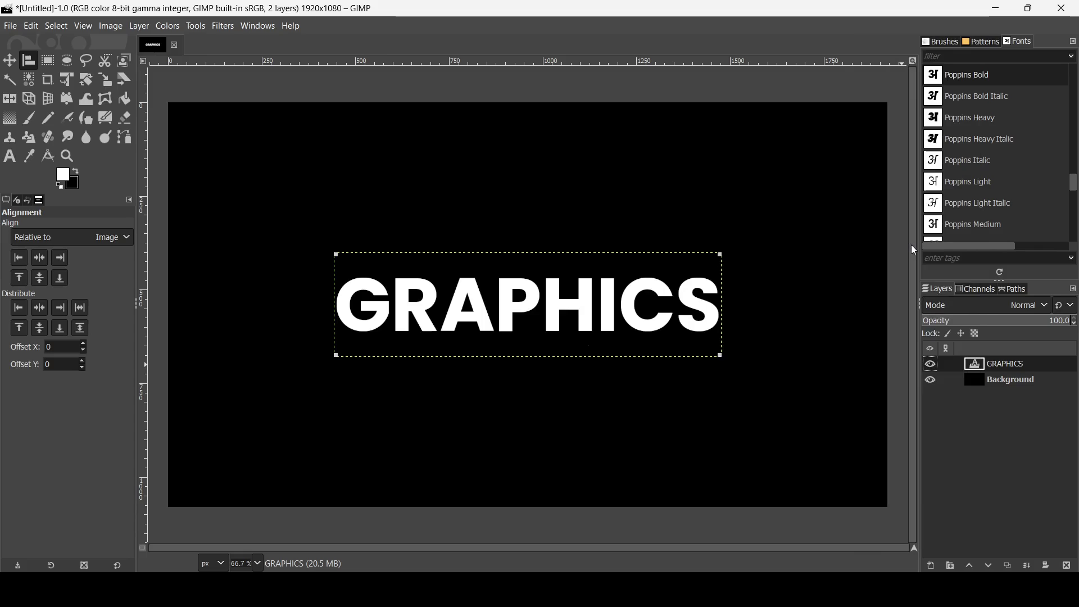
click(930, 365)
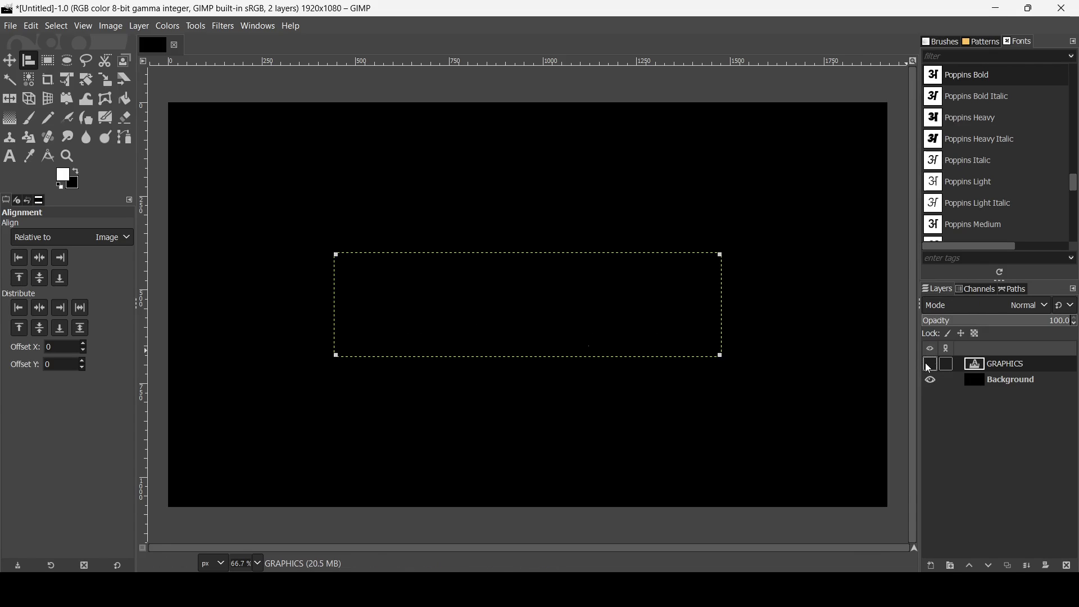
- Add a new transparent 1920 × 1080 px layer above the GRAPHICS text layer
click(932, 566)
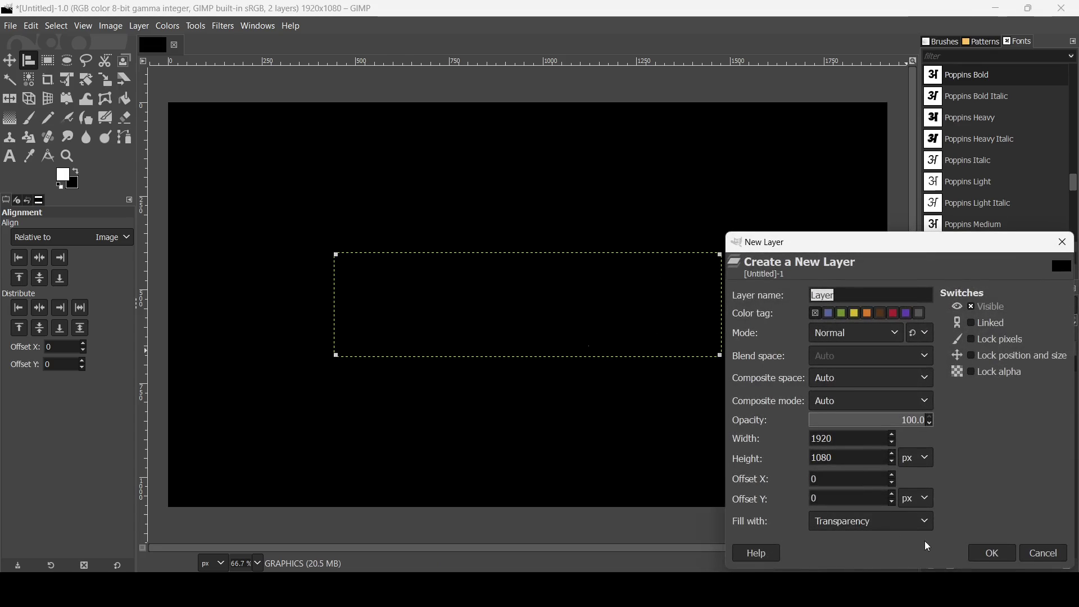
click(993, 557)
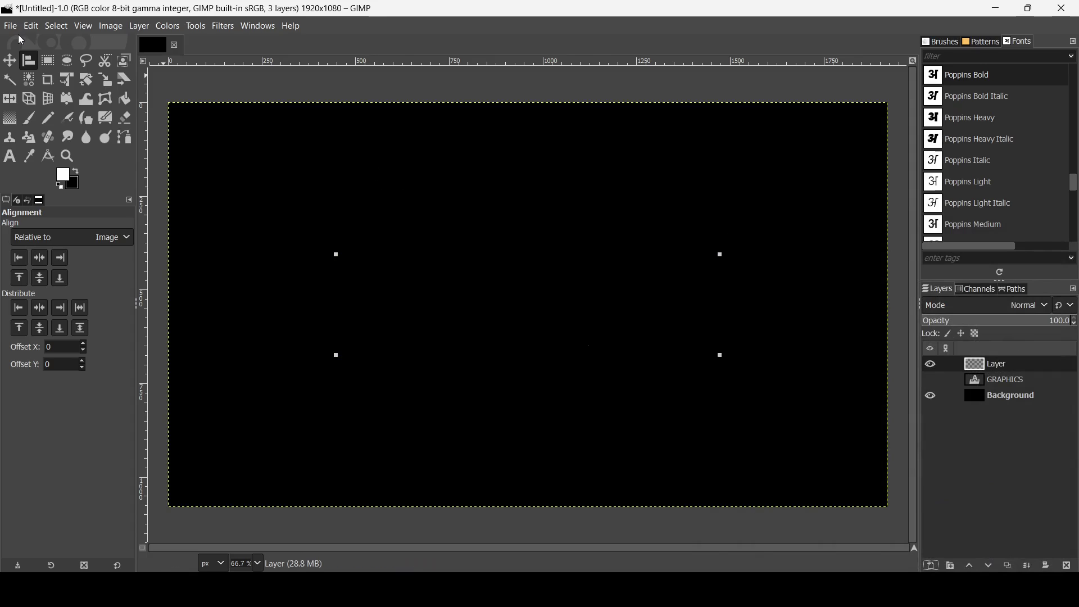
click(10, 59)
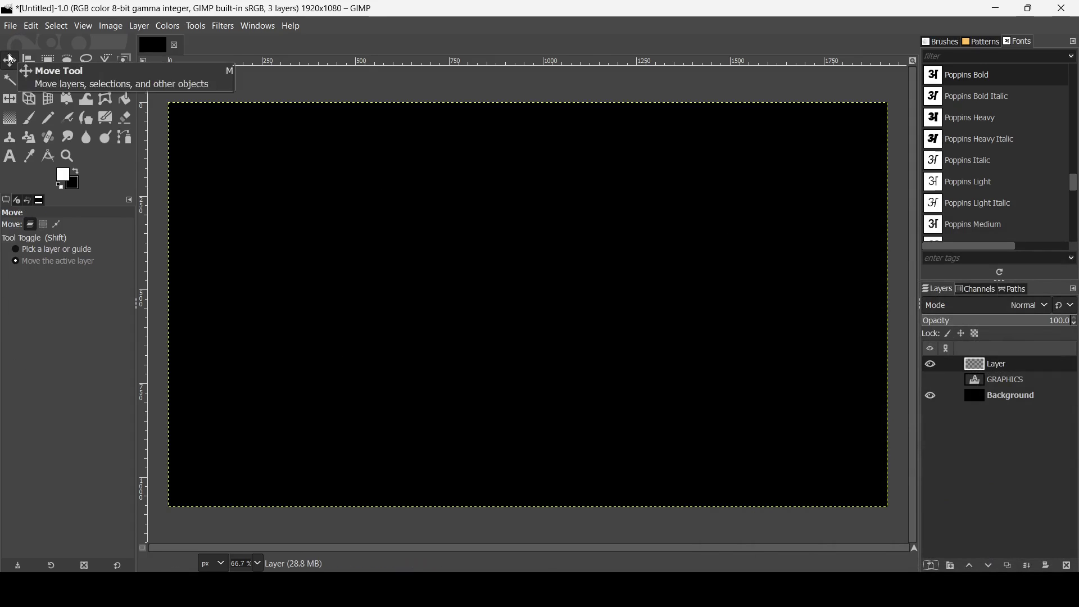
- Stroke the text path on the new empty layer with a 5 px solid white line
click(1013, 290)
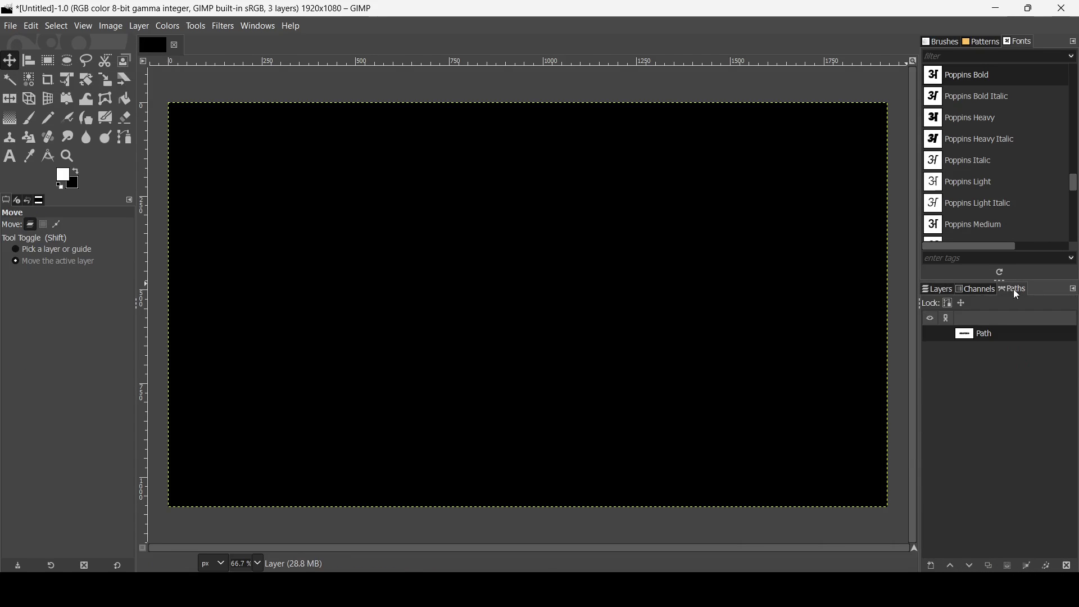
double_click(968, 335)
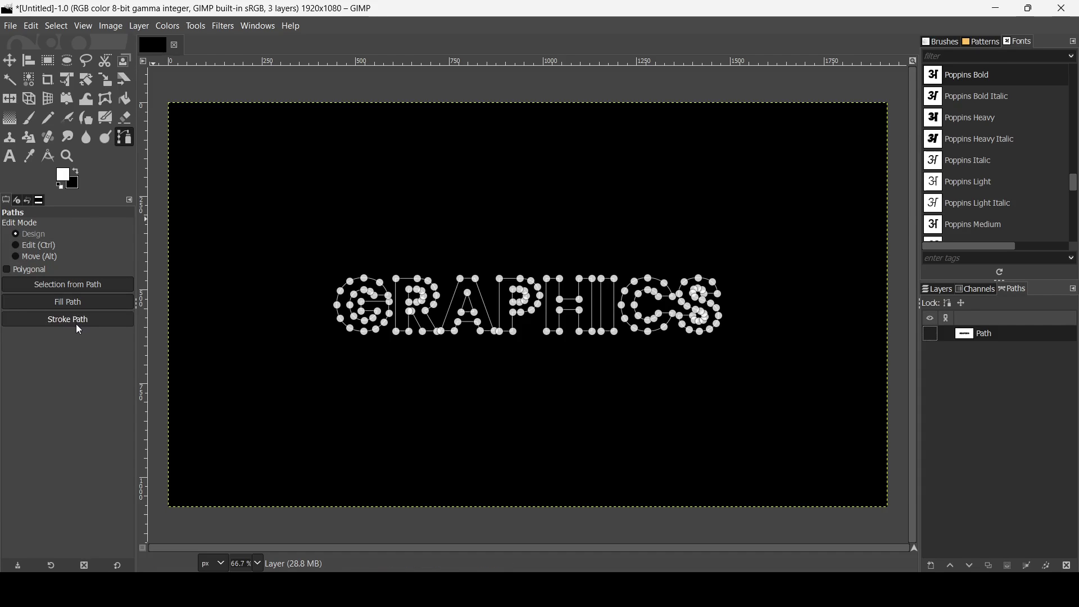
click(929, 291)
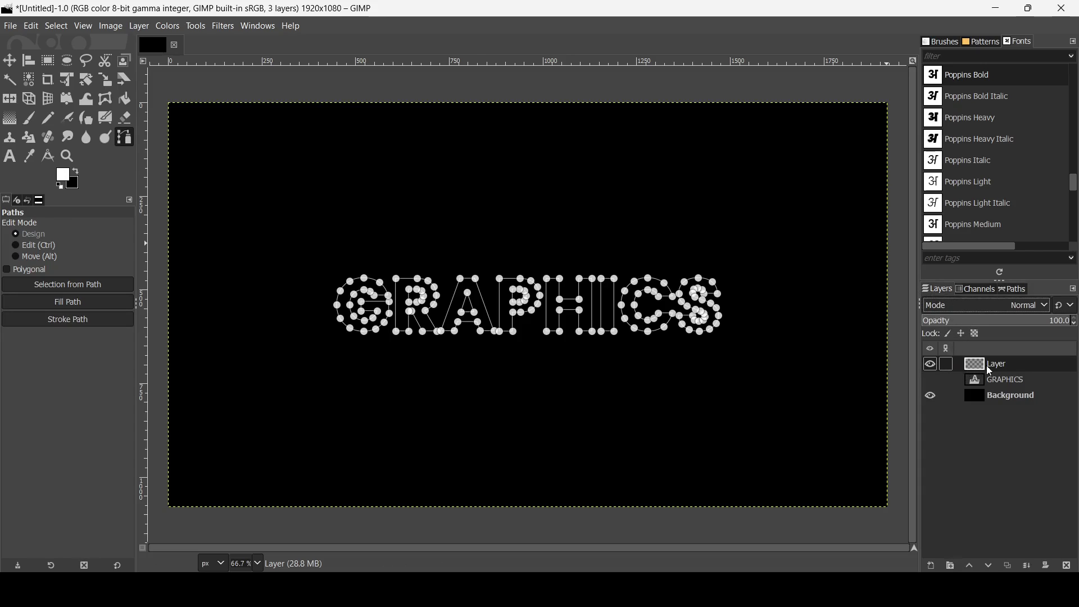
click(1017, 291)
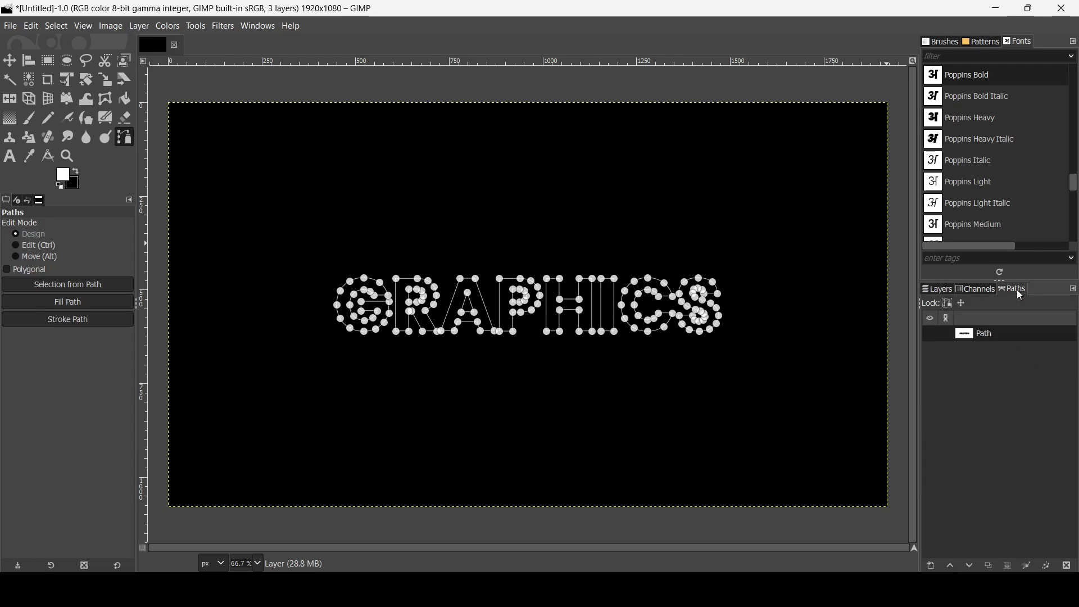
click(86, 320)
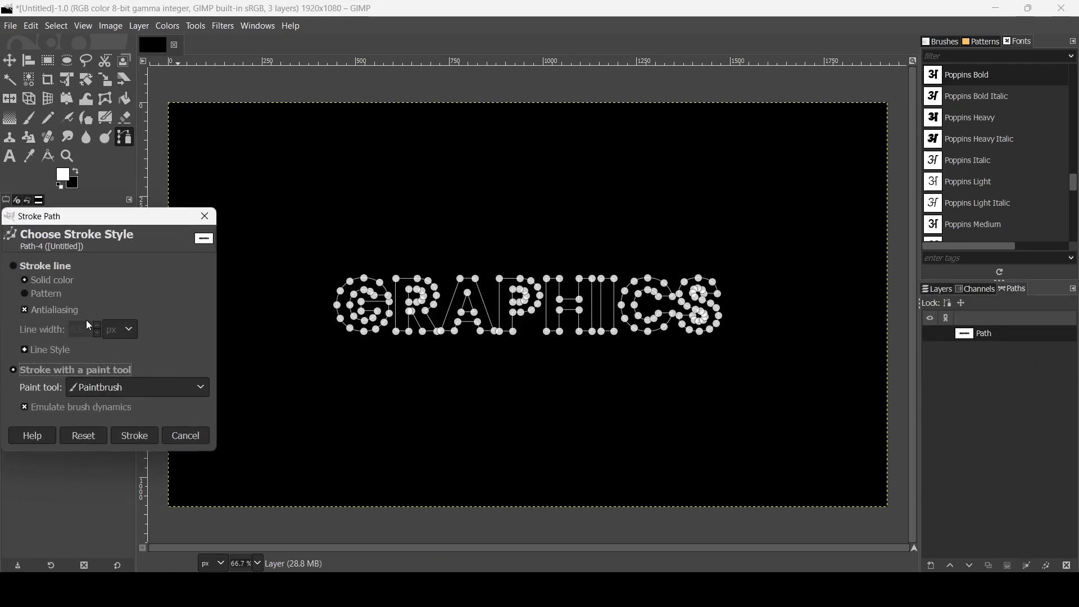
click(59, 268)
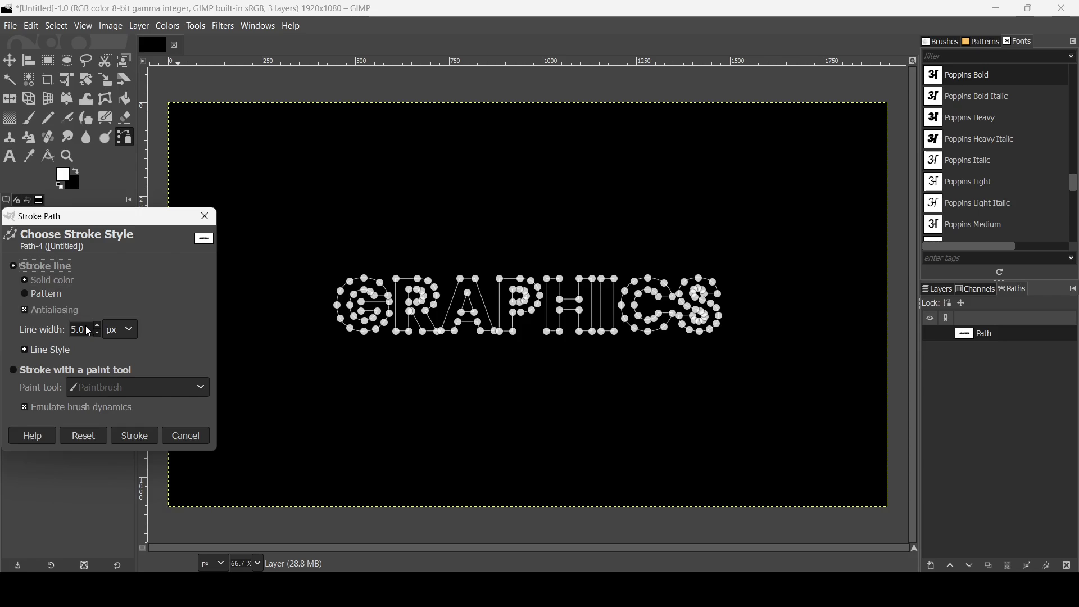
click(135, 436)
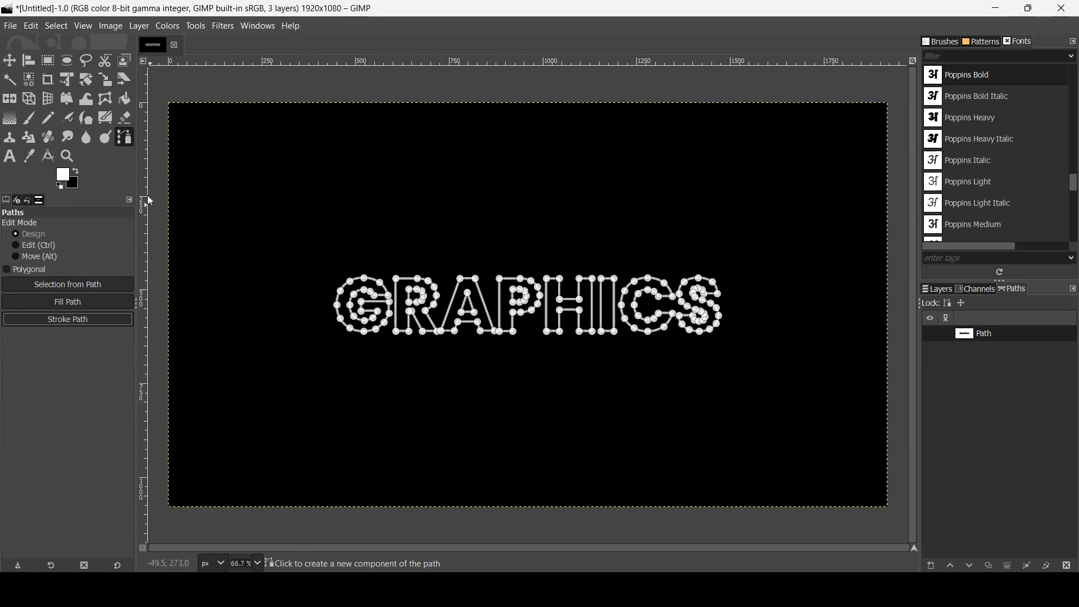
click(9, 60)
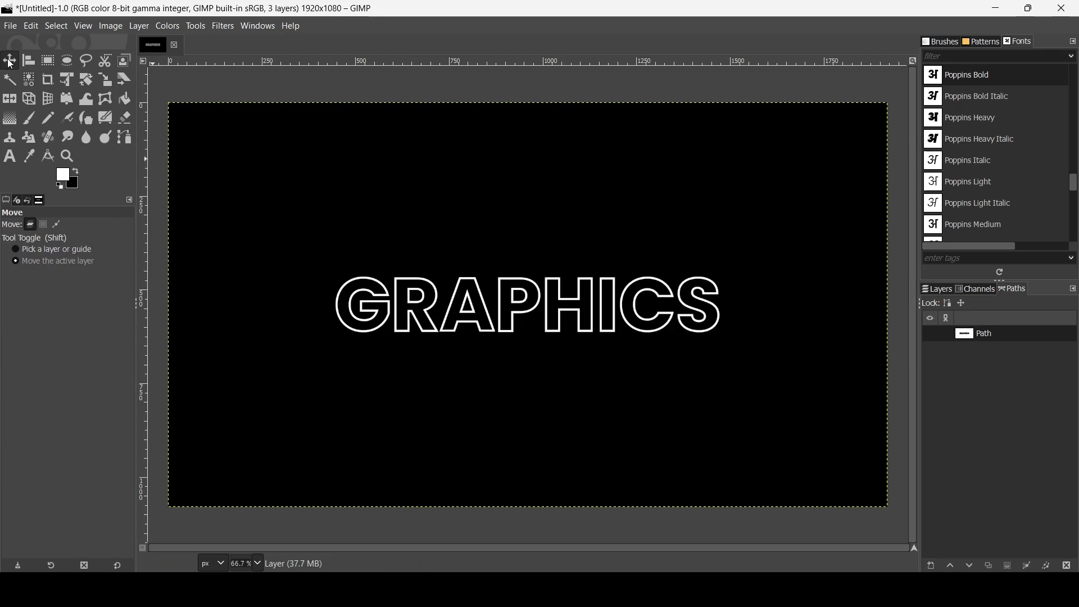
- Expand the GRAPHICS text layer to the image size and make it visible
click(947, 290)
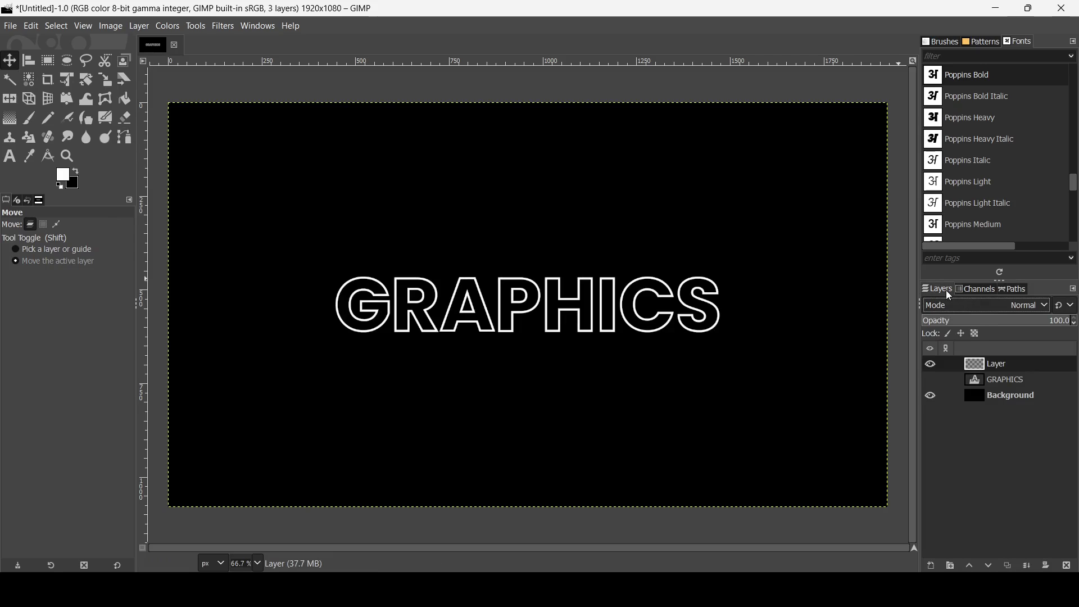
click(931, 381)
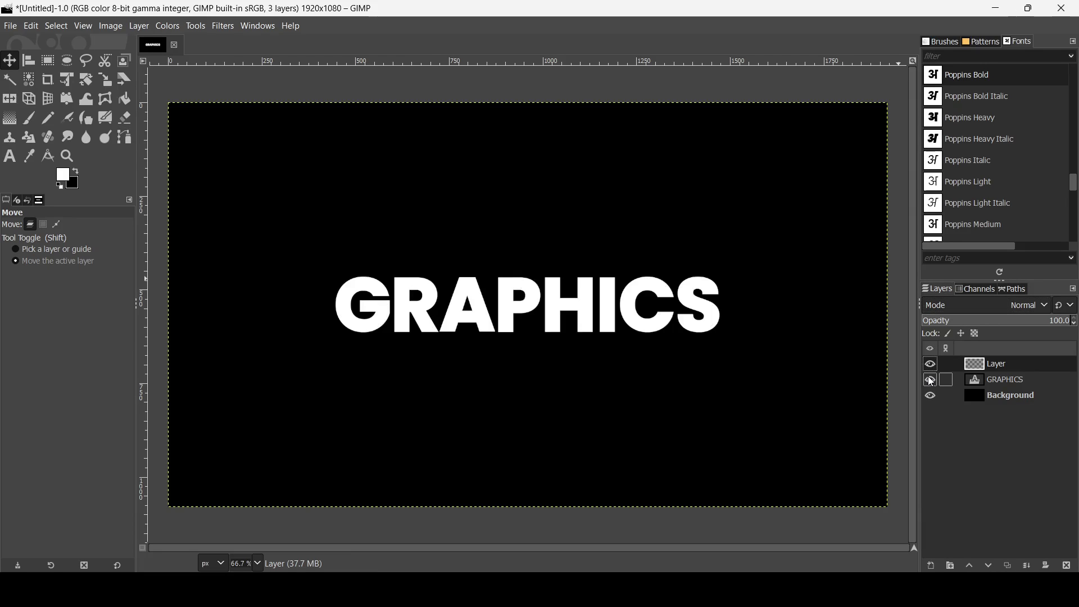
click(930, 381)
click(995, 388)
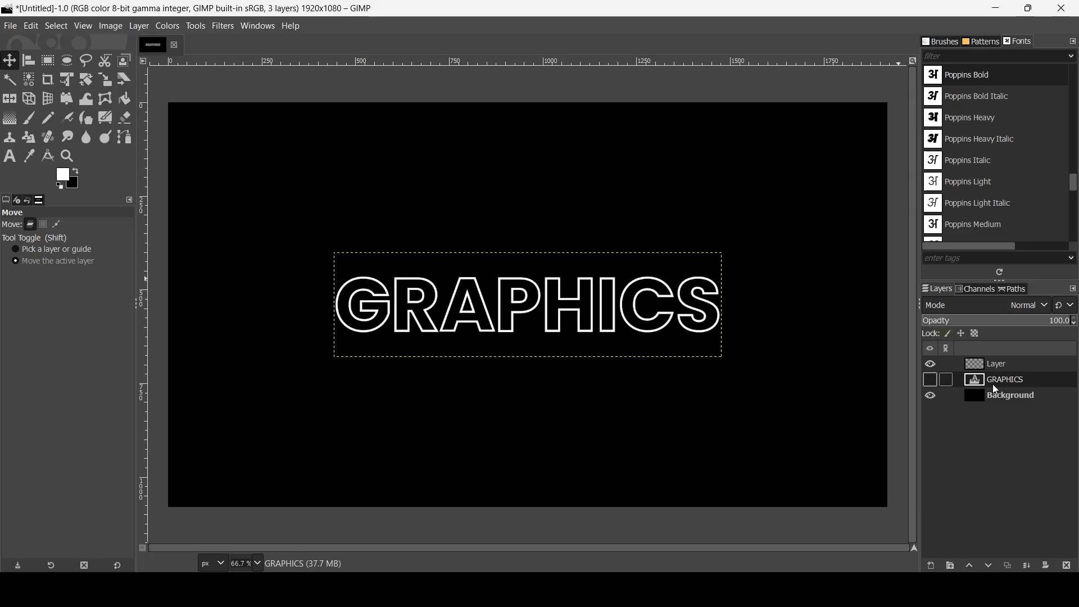
right_click(975, 382)
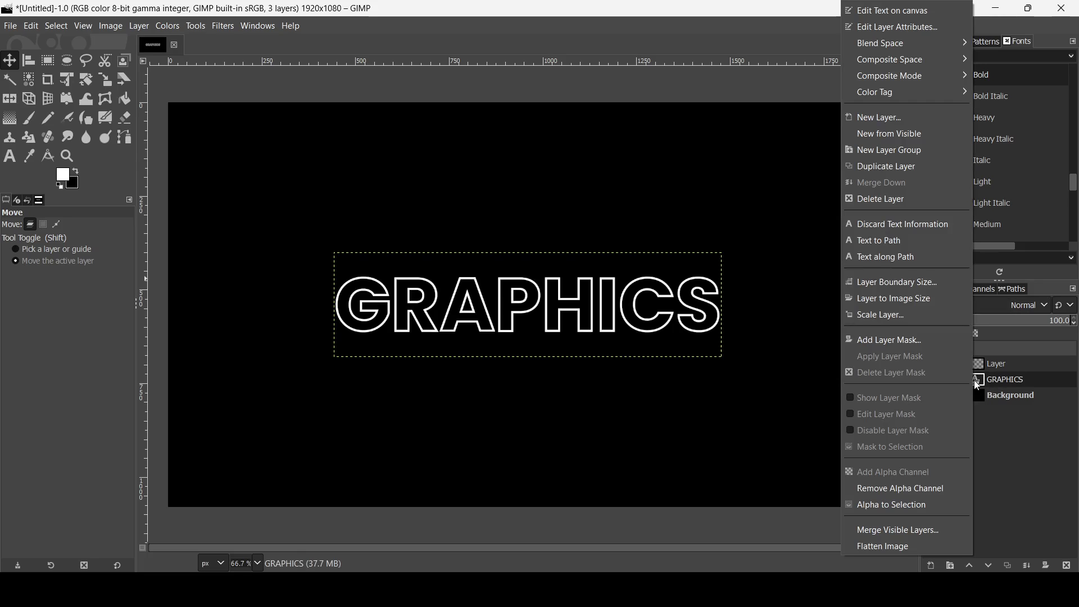
click(934, 300)
click(931, 380)
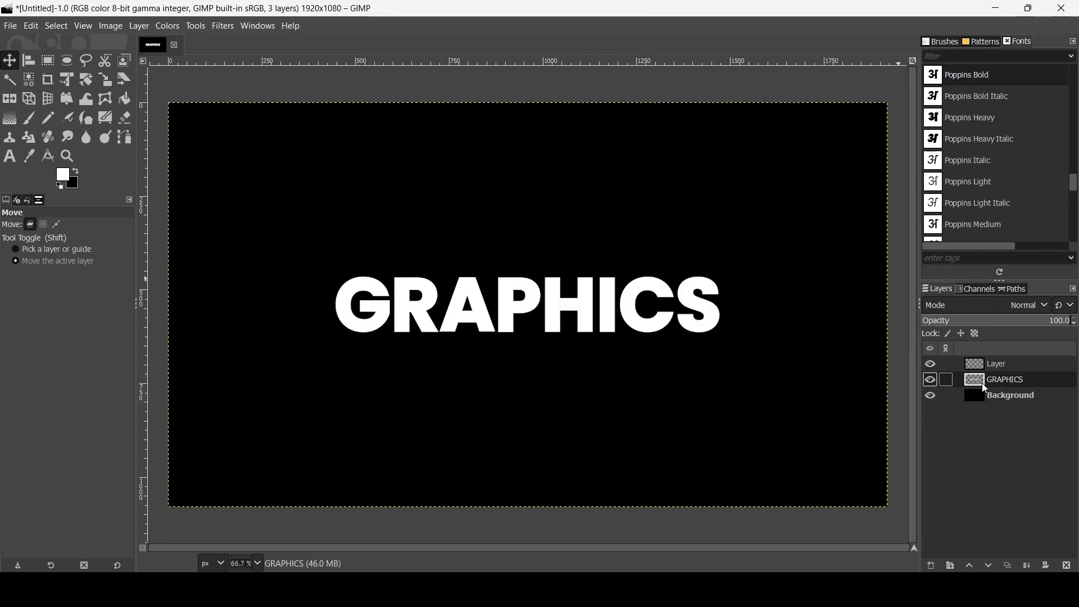
- Rename the stroked layer to OUTLINE
click(975, 365)
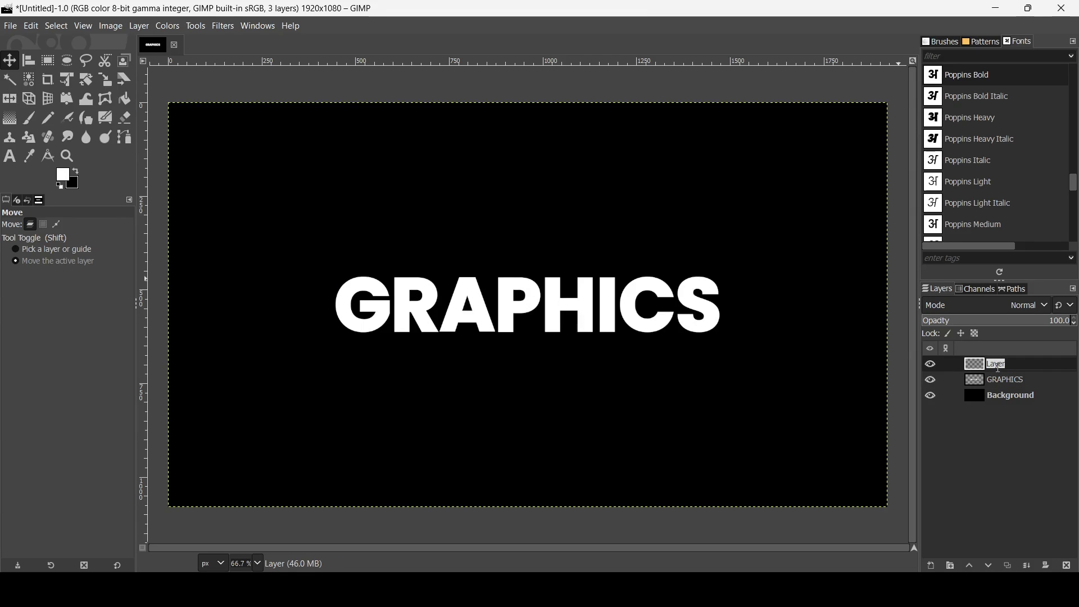
text(OUTLINE)
key(Return)
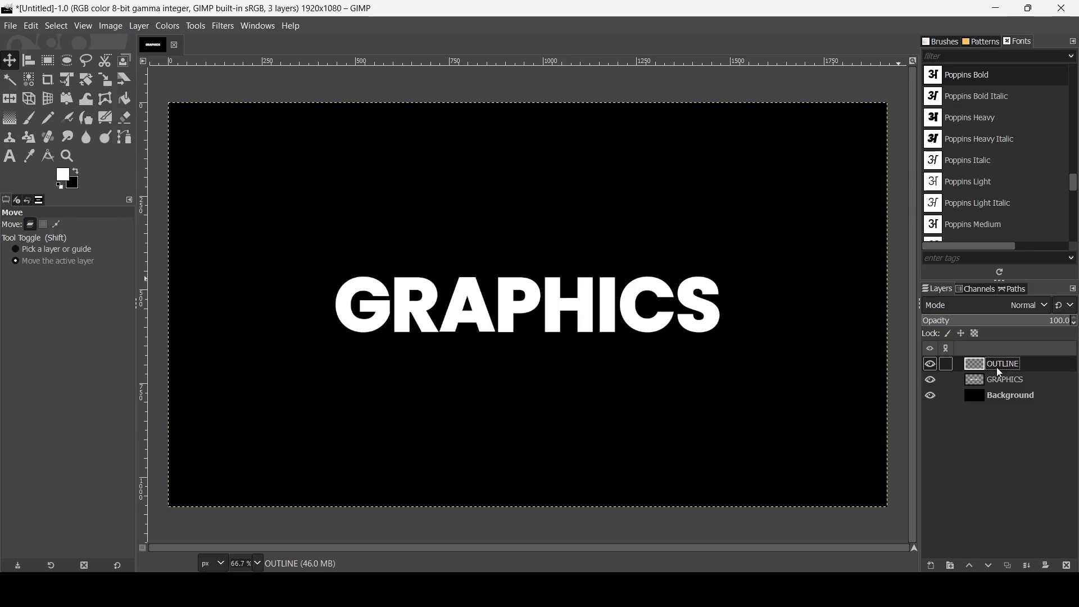
- Check the outline with the GRAPHICS layer toggled off and on, and duplicate the OUTLINE layer
click(932, 385)
click(924, 385)
click(1007, 564)
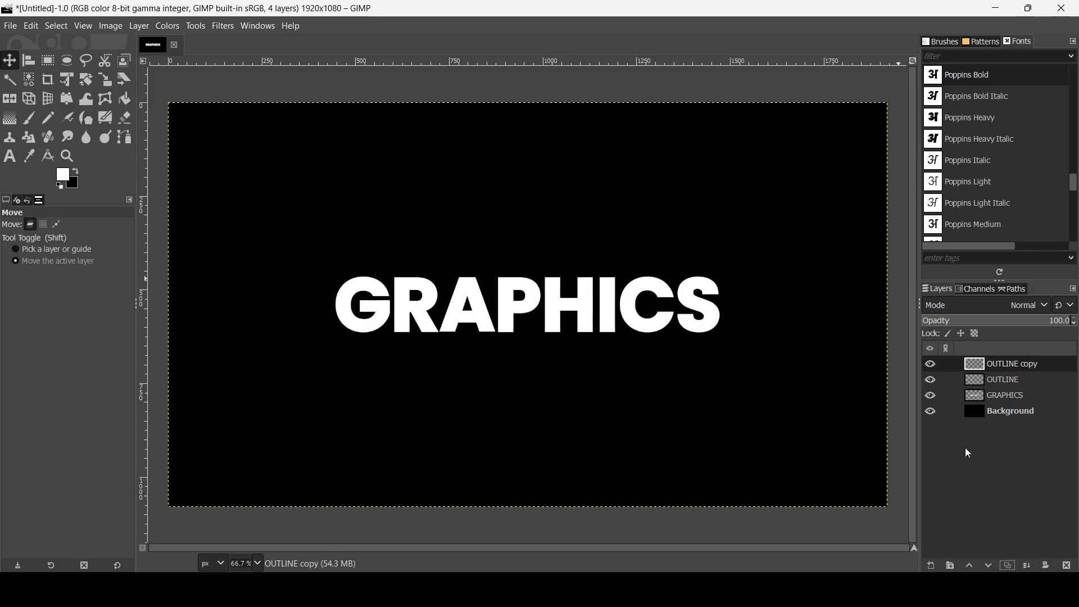
- Move the OUTLINE layer partly above the filled text and the OUTLINE copy layer partly below it, so both overlap the word
click(929, 363)
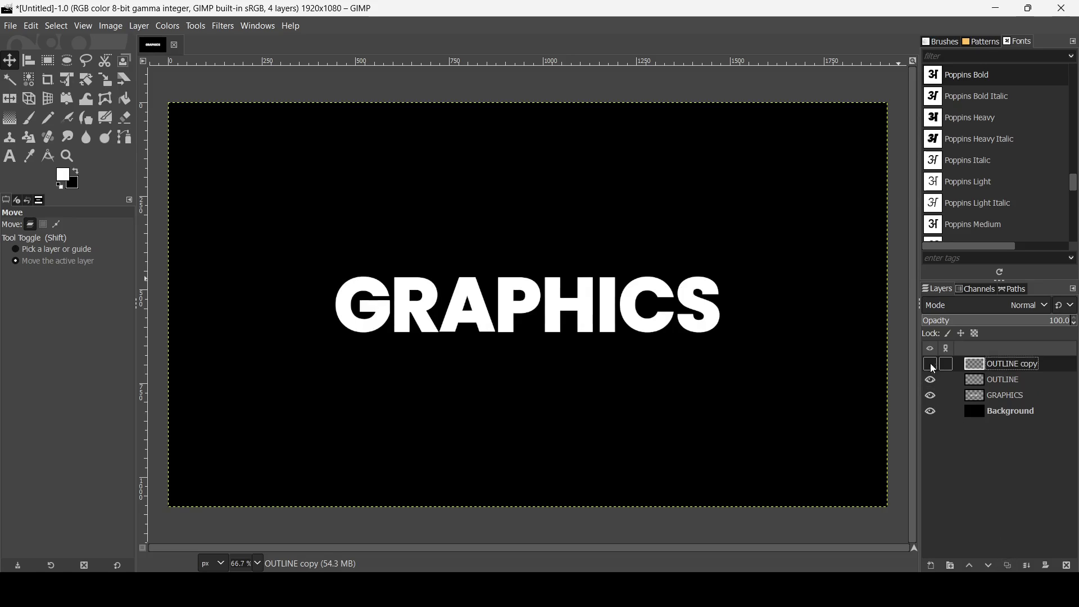
click(990, 387)
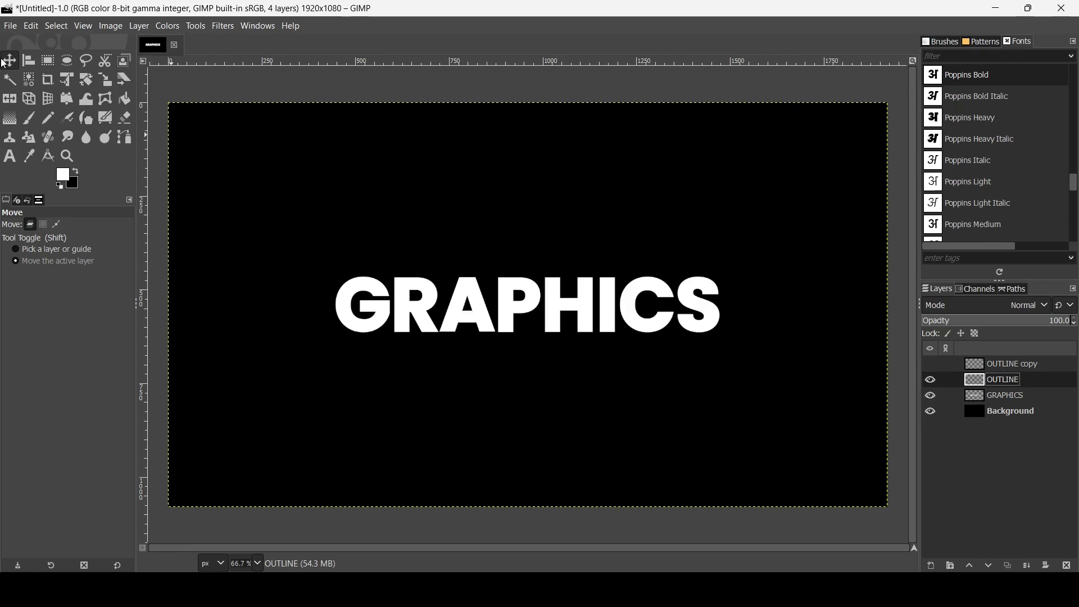
drag(488, 294, 491, 261)
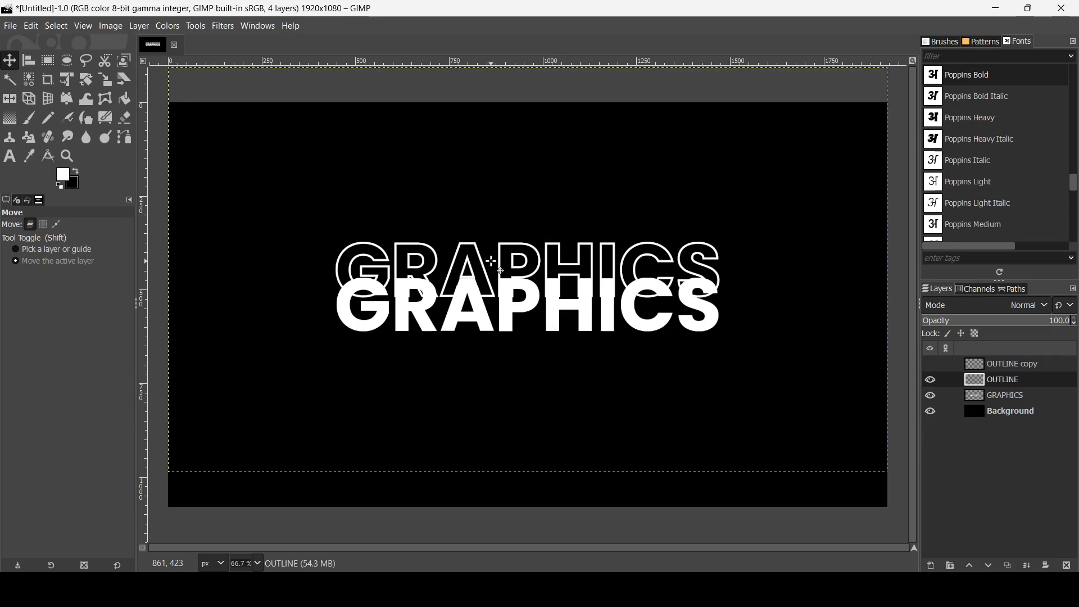
click(931, 364)
click(976, 368)
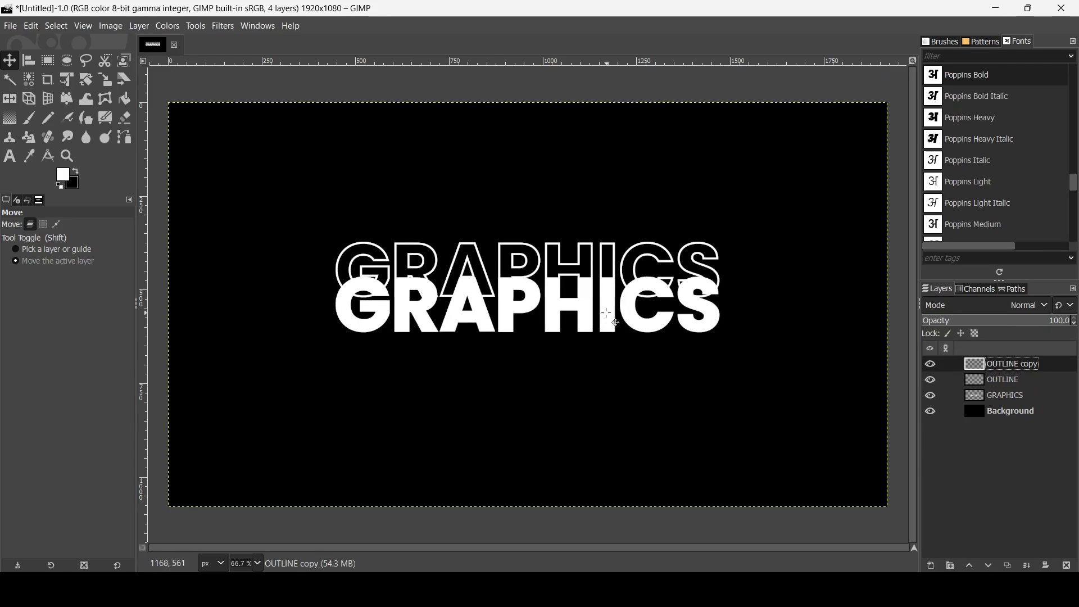
drag(604, 309, 601, 346)
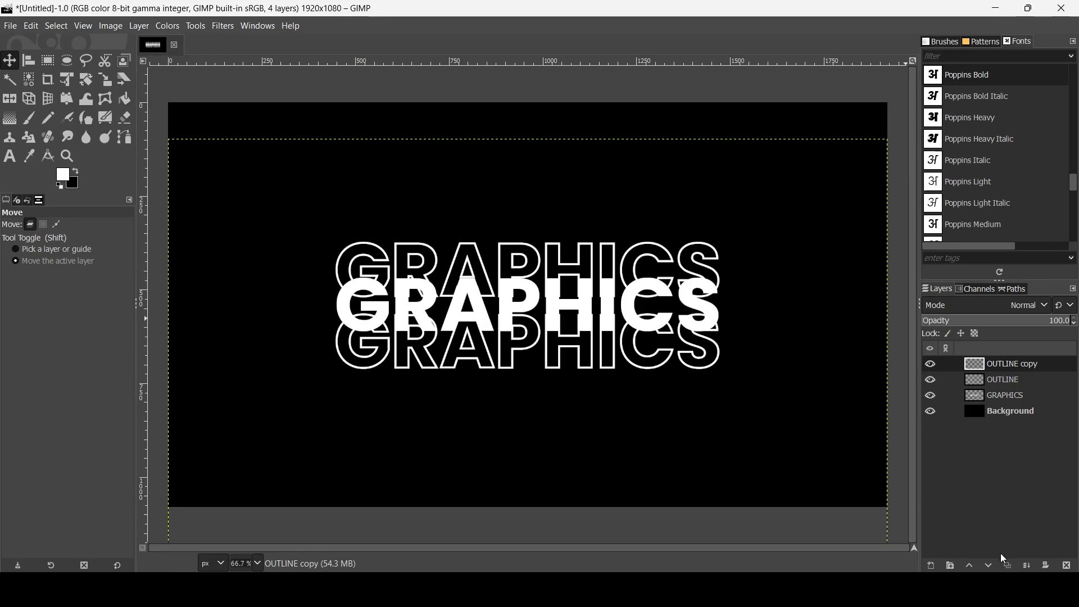
- Duplicate the OUTLINE copy layer and move the duplicate further down so it overlaps the lower edge of the lower outline
click(931, 368)
click(930, 370)
click(1008, 565)
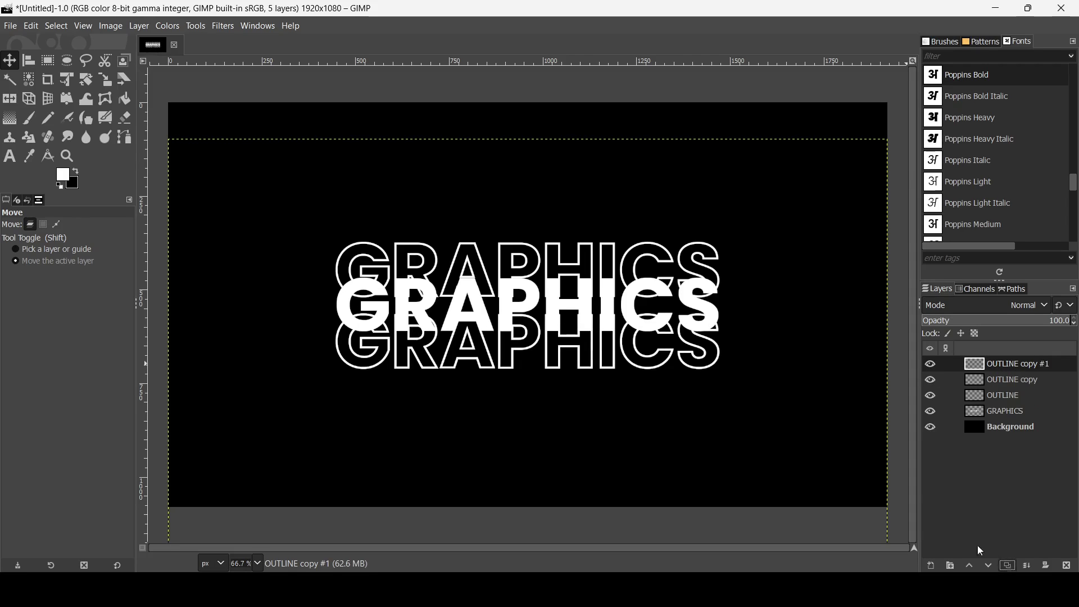
drag(592, 342, 589, 384)
- Duplicate the OUTLINE layer and move the duplicate further up so it overlaps the upper edge of the upper outline
drag(977, 396, 980, 401)
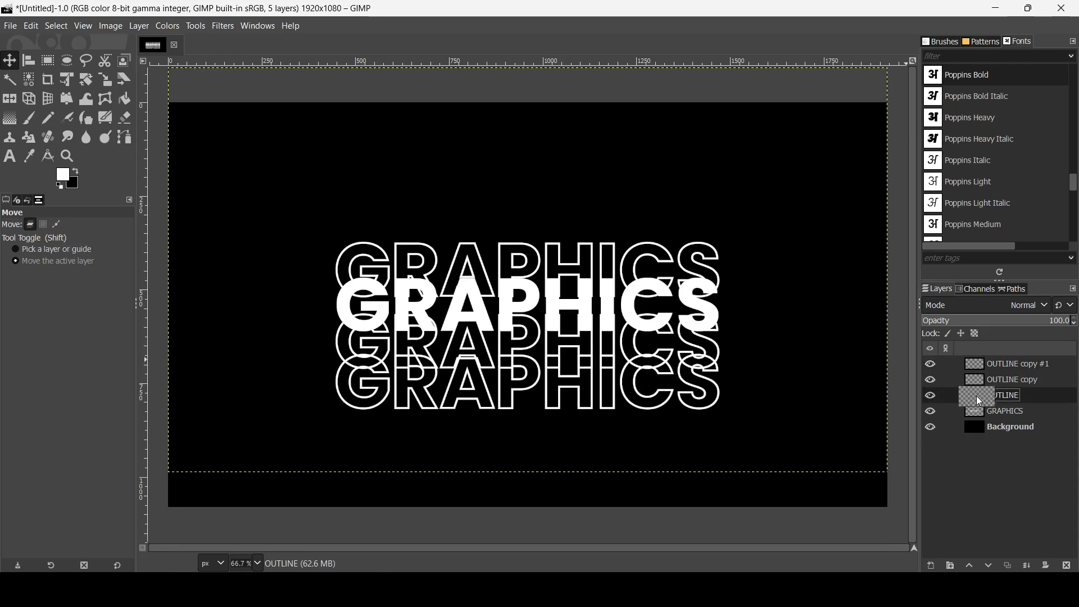
click(936, 401)
click(937, 401)
click(1008, 564)
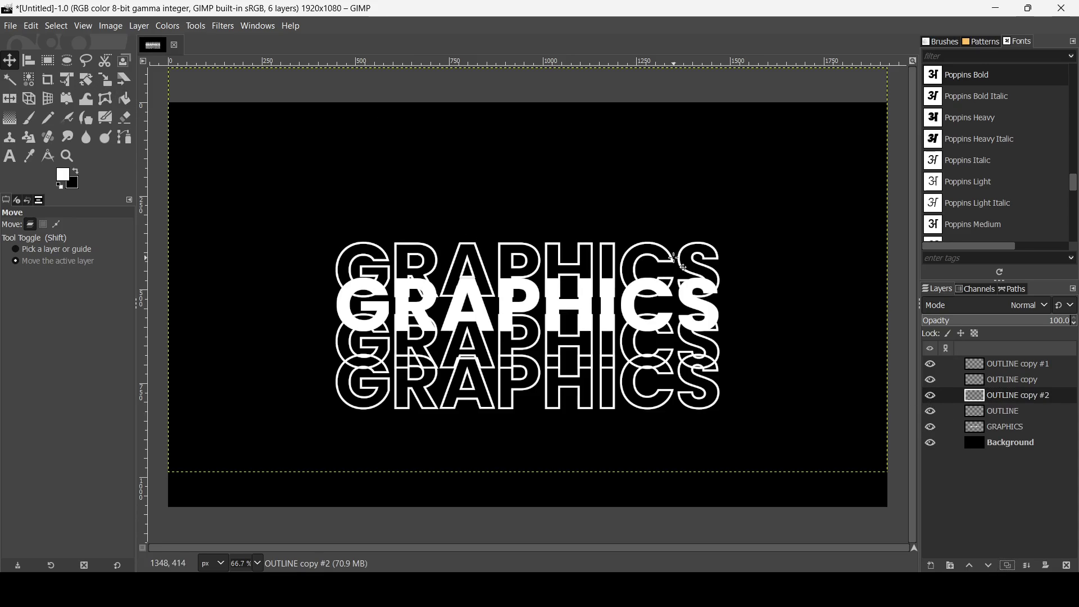
drag(677, 259, 677, 217)
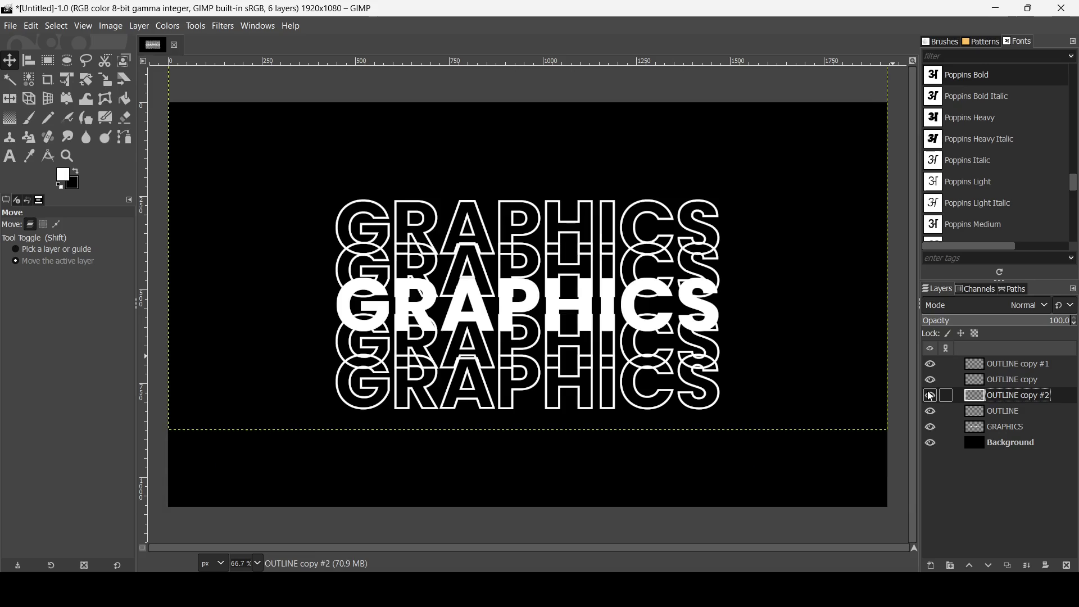
- Merge OUTLINE copy into OUTLINE after placing it directly above, and merge OUTLINE copy #1 into OUTLINE copy #2
click(932, 412)
click(930, 411)
click(931, 380)
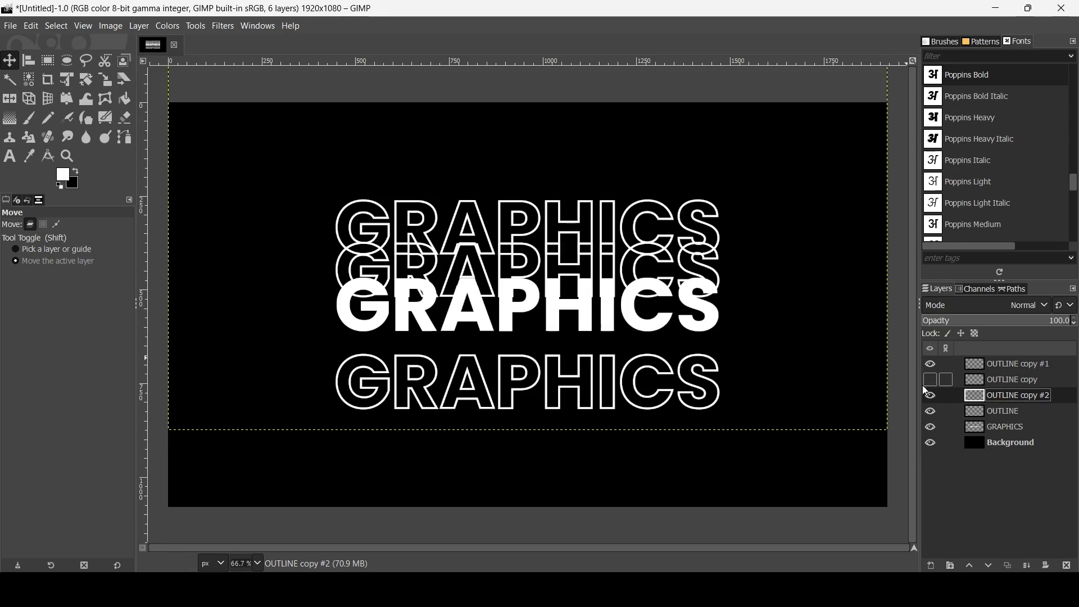
click(930, 412)
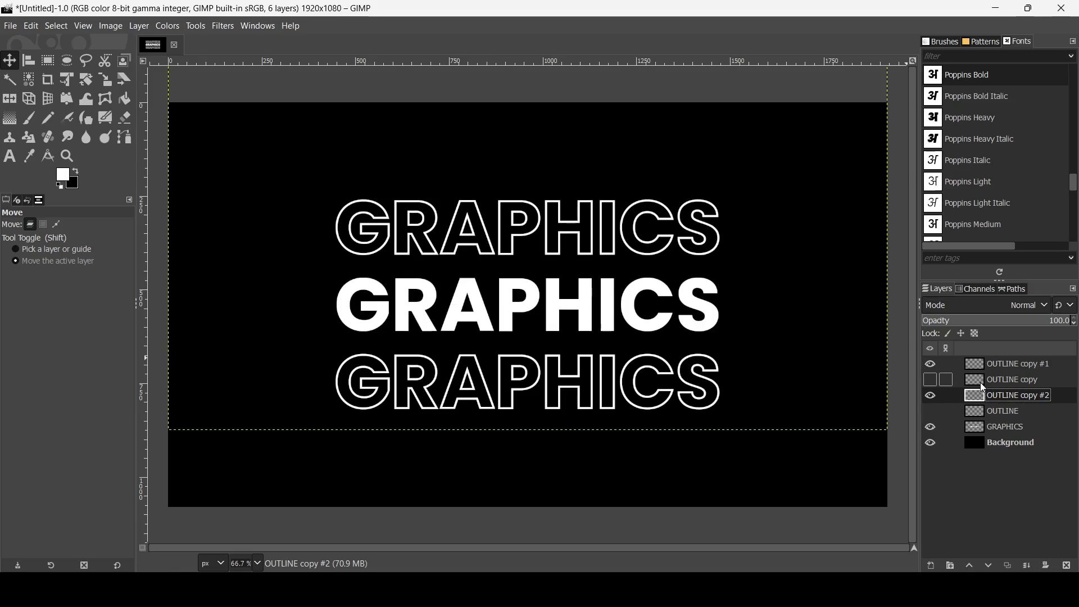
drag(985, 381, 981, 411)
click(932, 396)
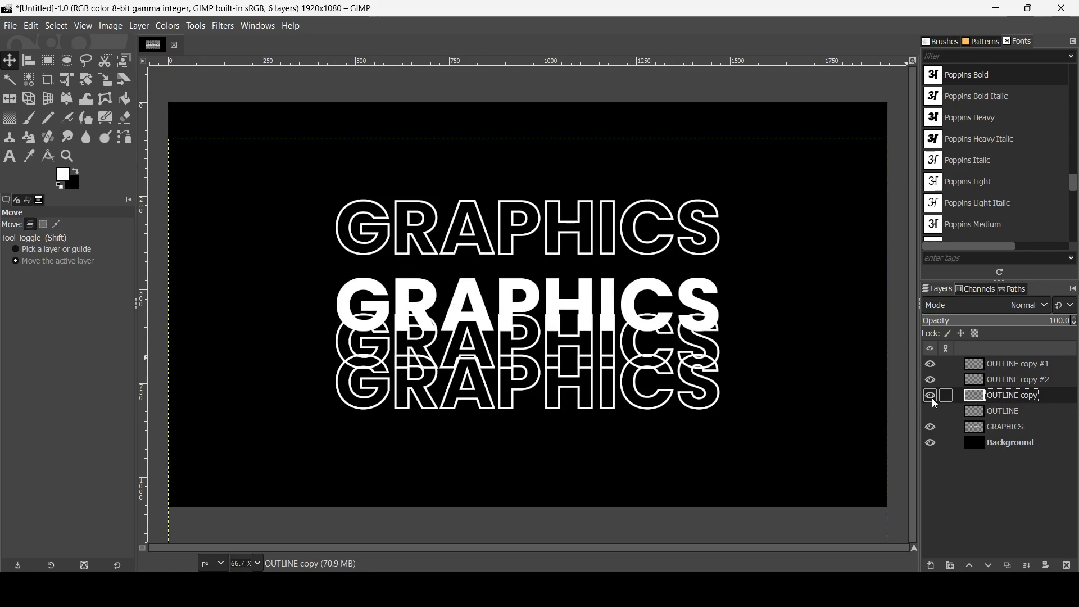
click(931, 411)
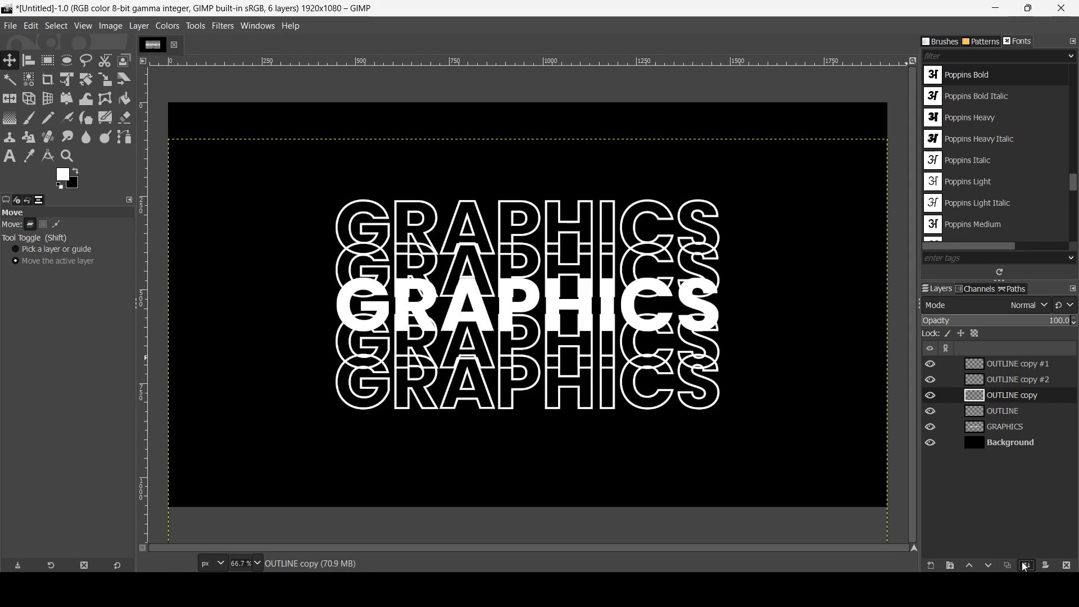
click(1028, 565)
click(931, 397)
click(931, 397)
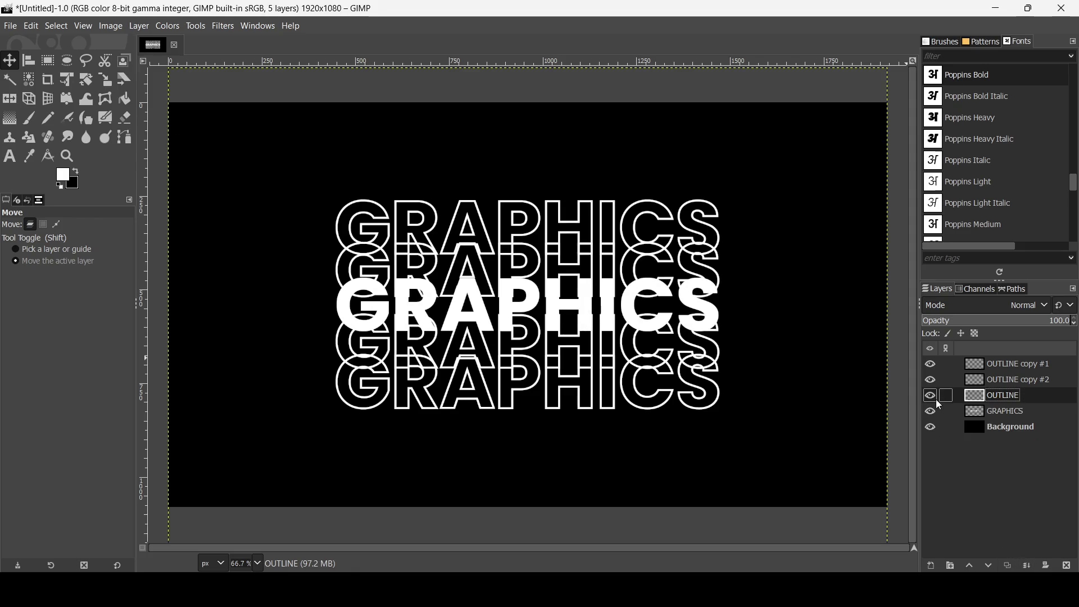
click(982, 363)
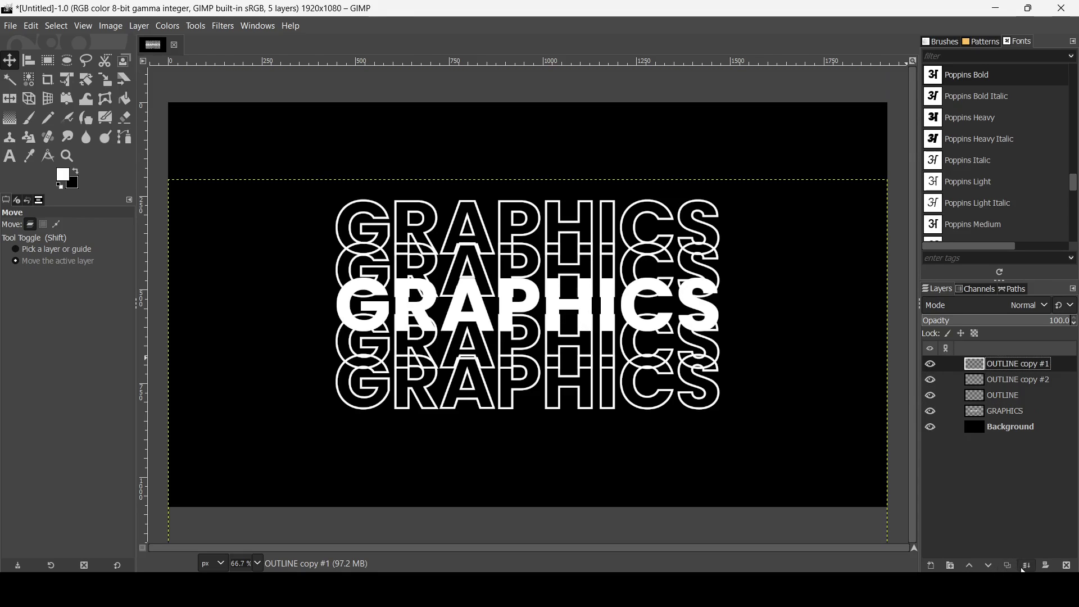
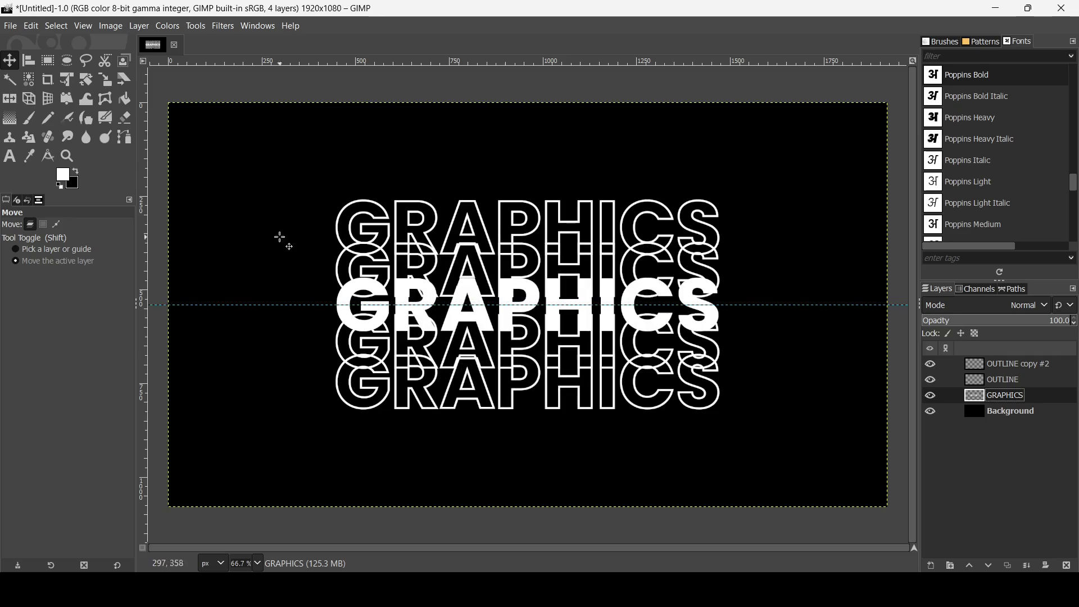
- Set up the Eraser for the OUTLINE layer with the 2. Hardness 075 brush at size 226
click(984, 381)
click(930, 381)
click(930, 381)
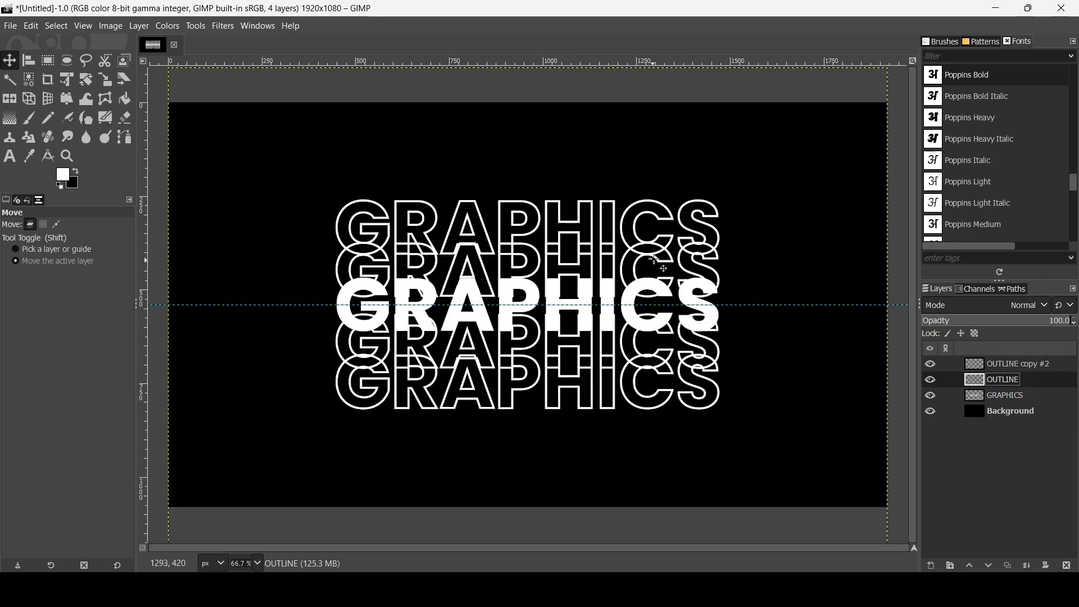
click(122, 123)
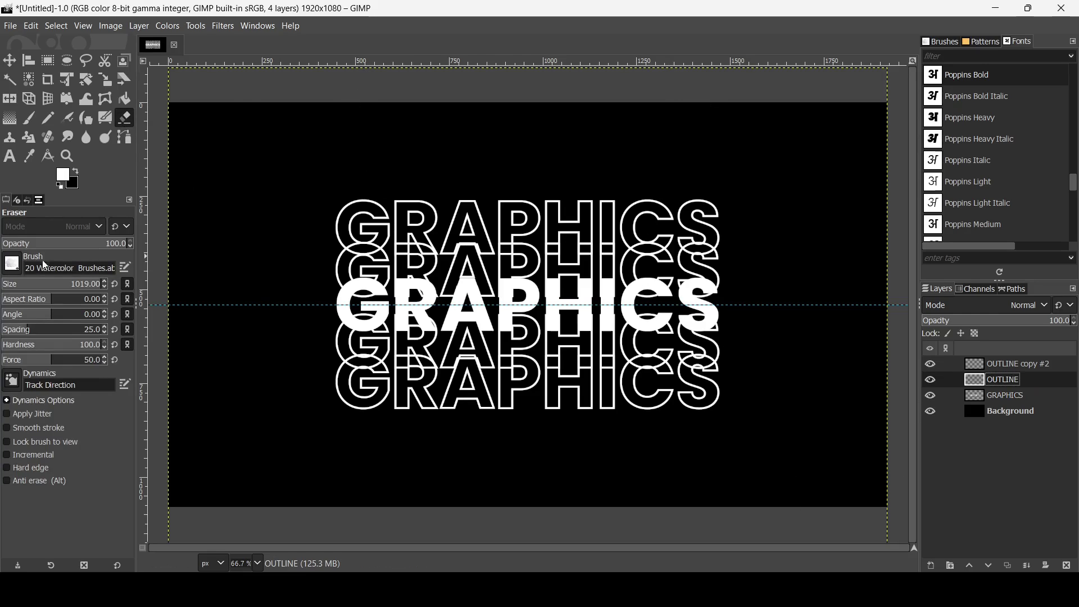
click(11, 263)
click(42, 288)
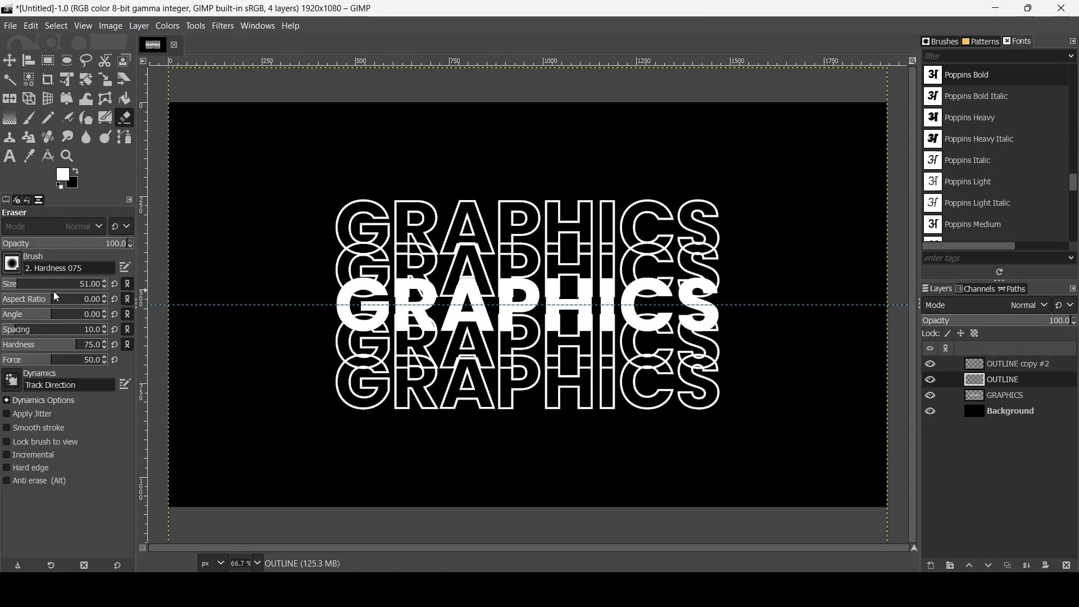
click(29, 288)
drag(30, 289, 45, 288)
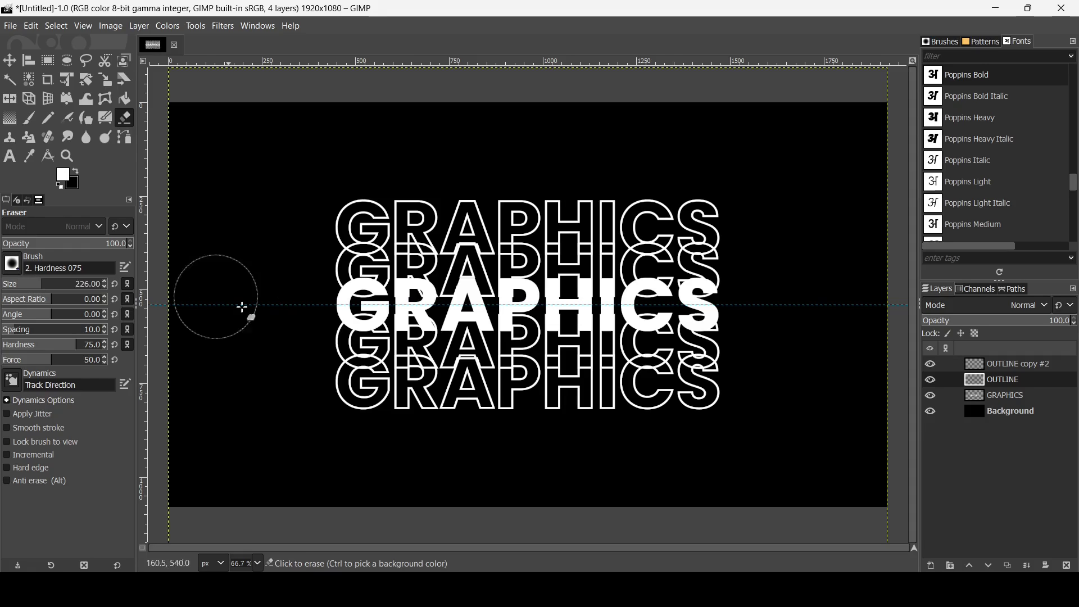
- Check that Snap to Guides is enabled and erase the OUTLINE layer in straight passes along the horizontal centre guide
click(80, 26)
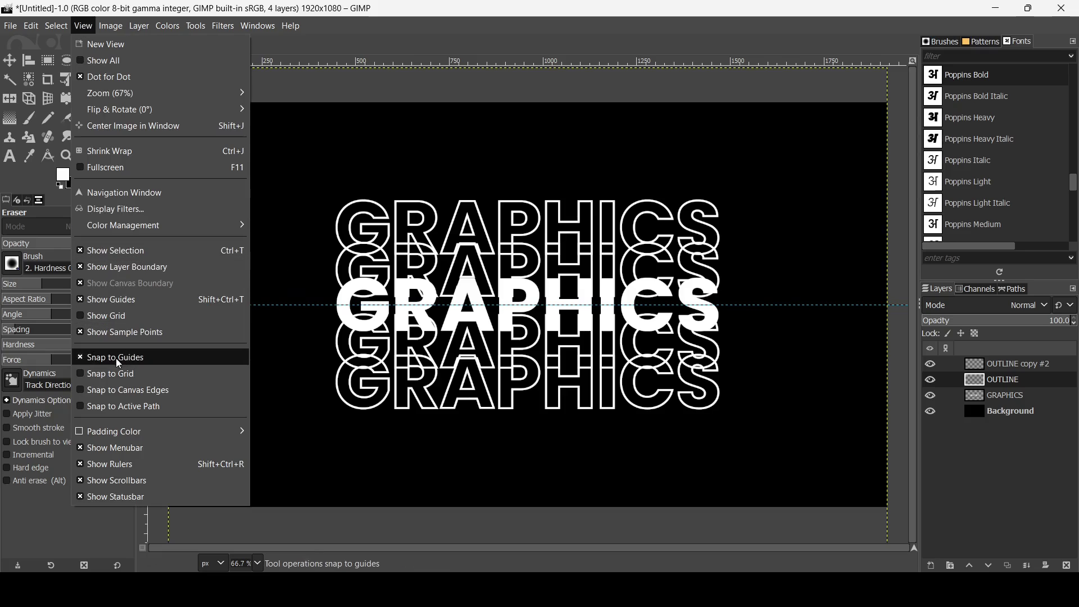
key(Escape)
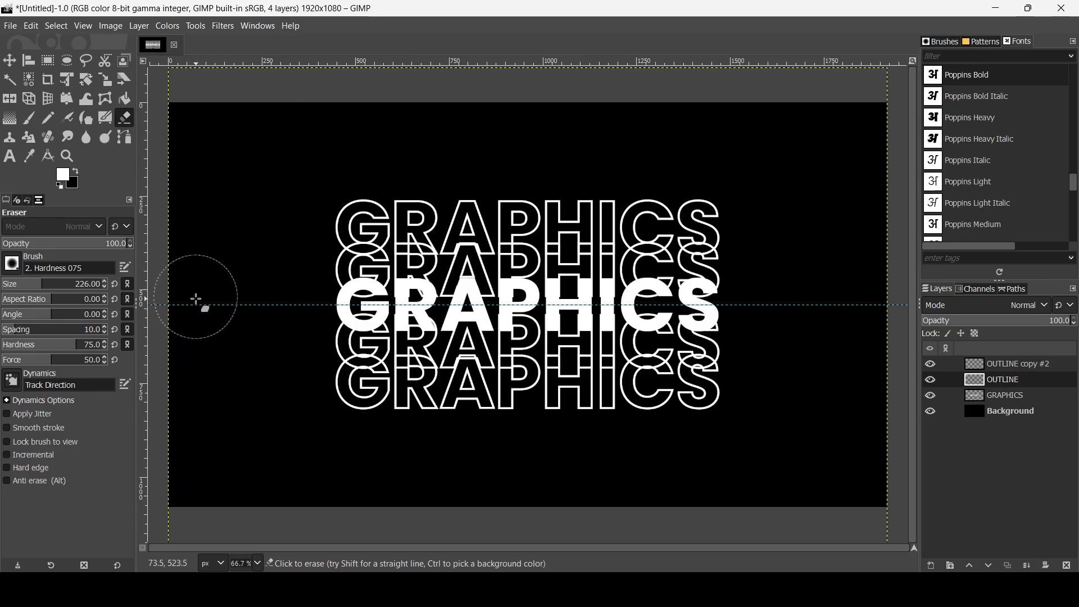
key(shift)
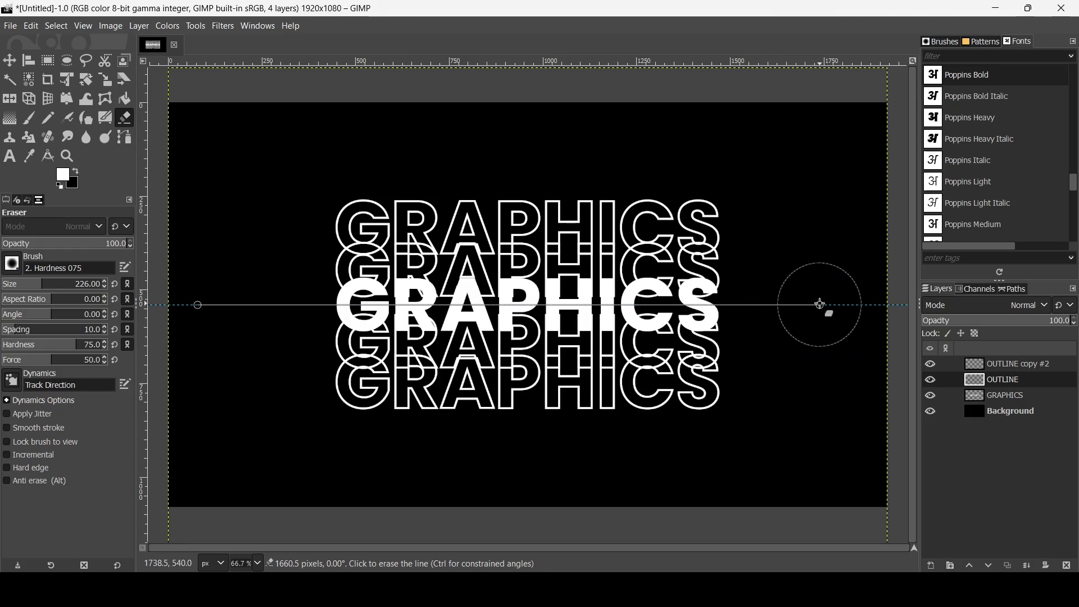
shift+click(849, 306)
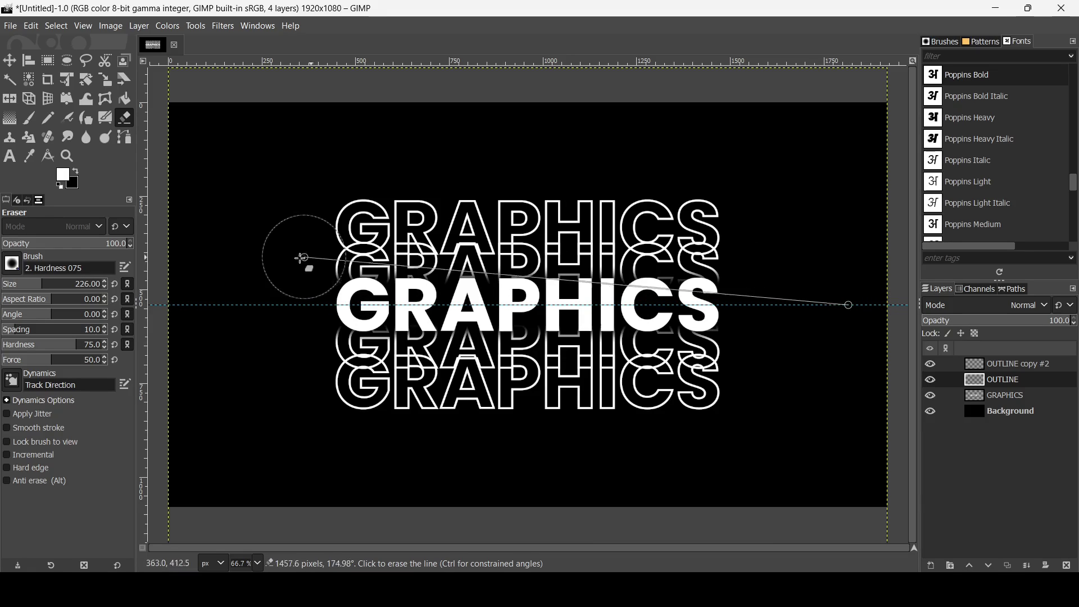
shift+click(214, 305)
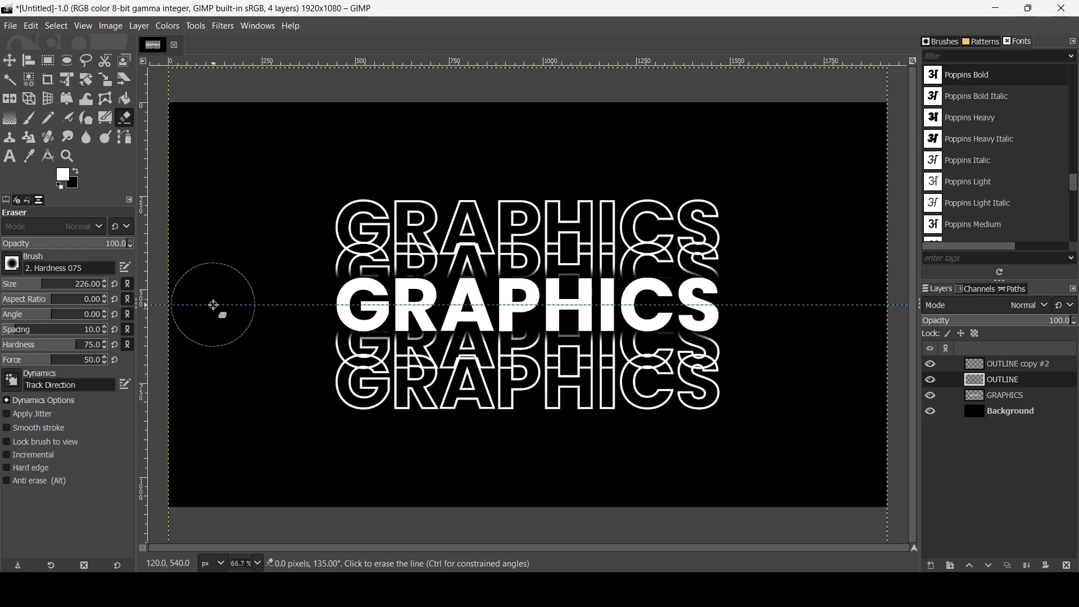
shift+click(852, 306)
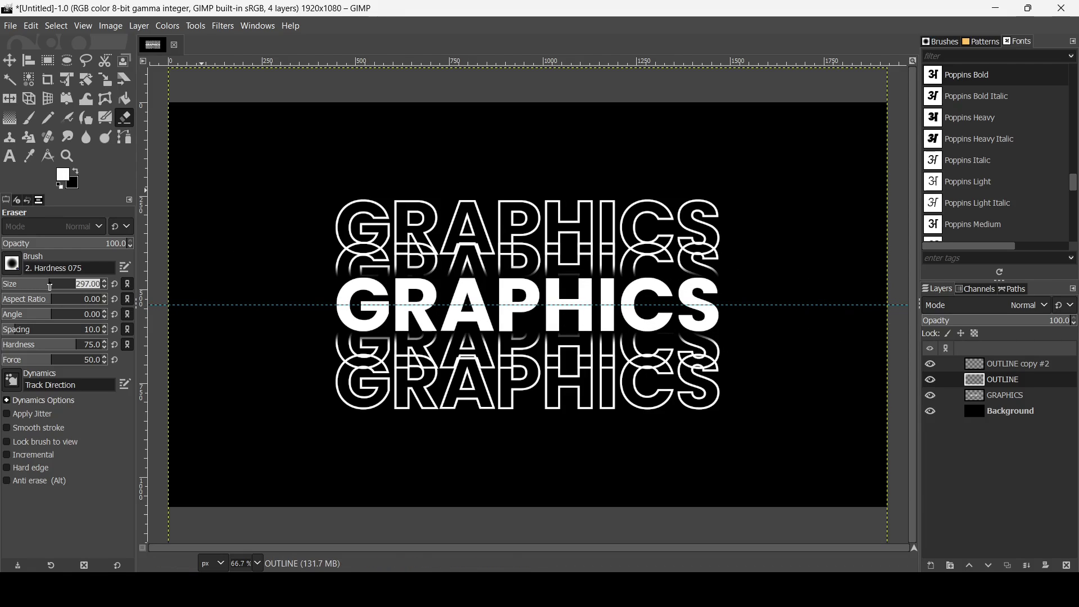
- Widen the fade on the OUTLINE layer by erasing along the centre guide with eraser sizes 236 and 268
drag(50, 287, 44, 288)
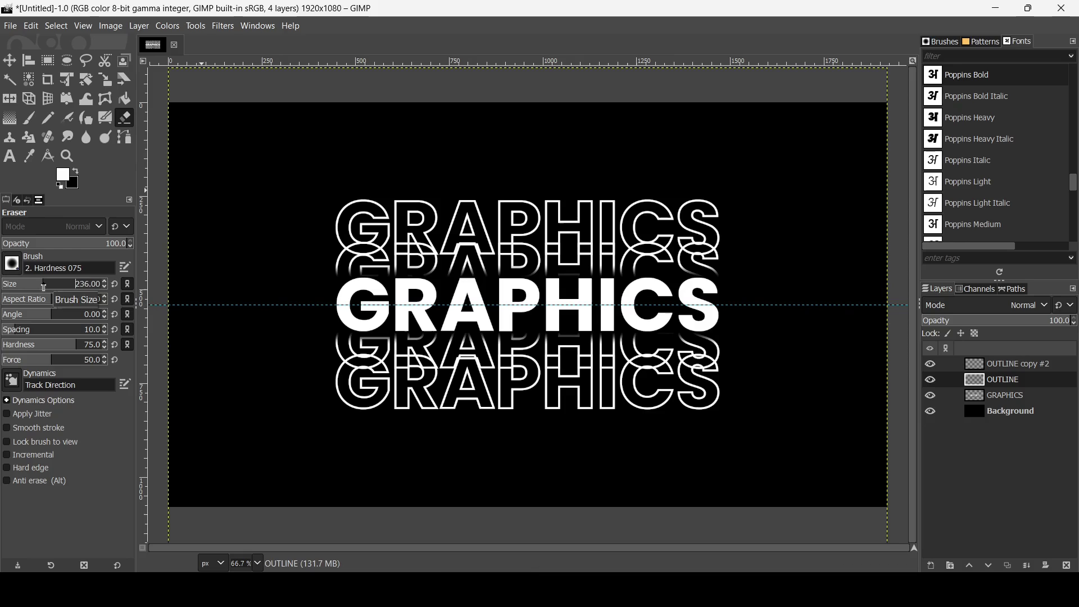
click(221, 305)
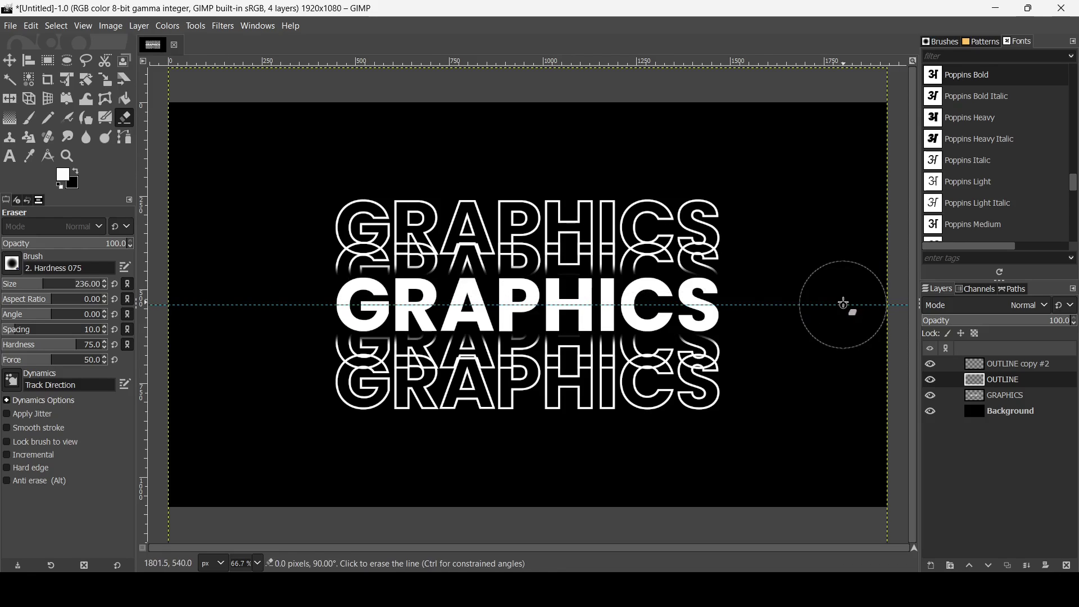
drag(45, 287, 49, 286)
shift+click(825, 305)
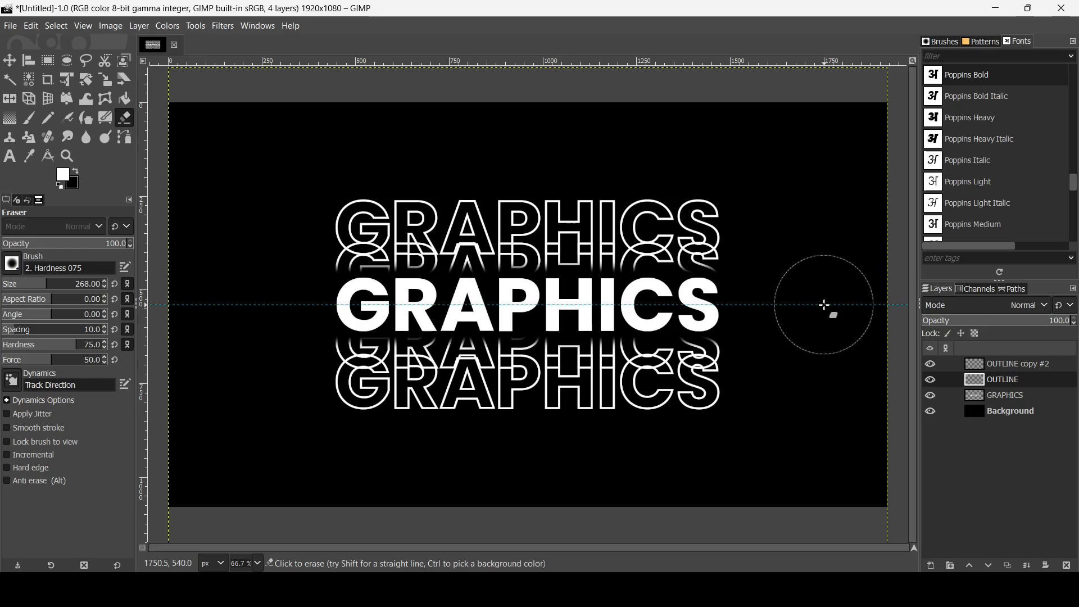
- Fade the OUTLINE copy #2 layer toward the centre by erasing straight passes along the horizontal guide with eraser sizes 467, 583 and 652
click(980, 364)
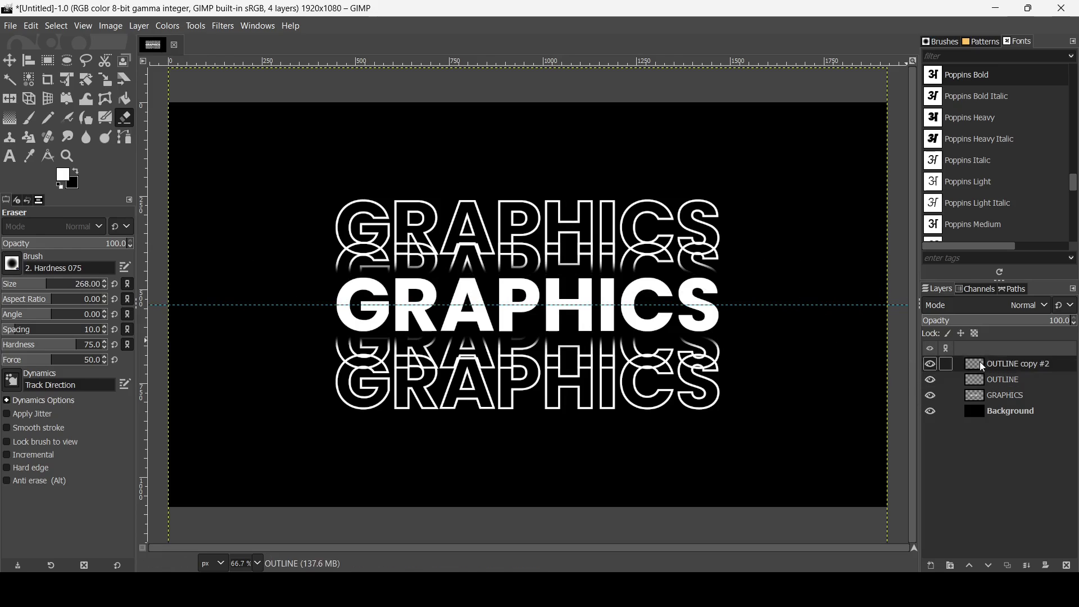
click(931, 365)
click(930, 365)
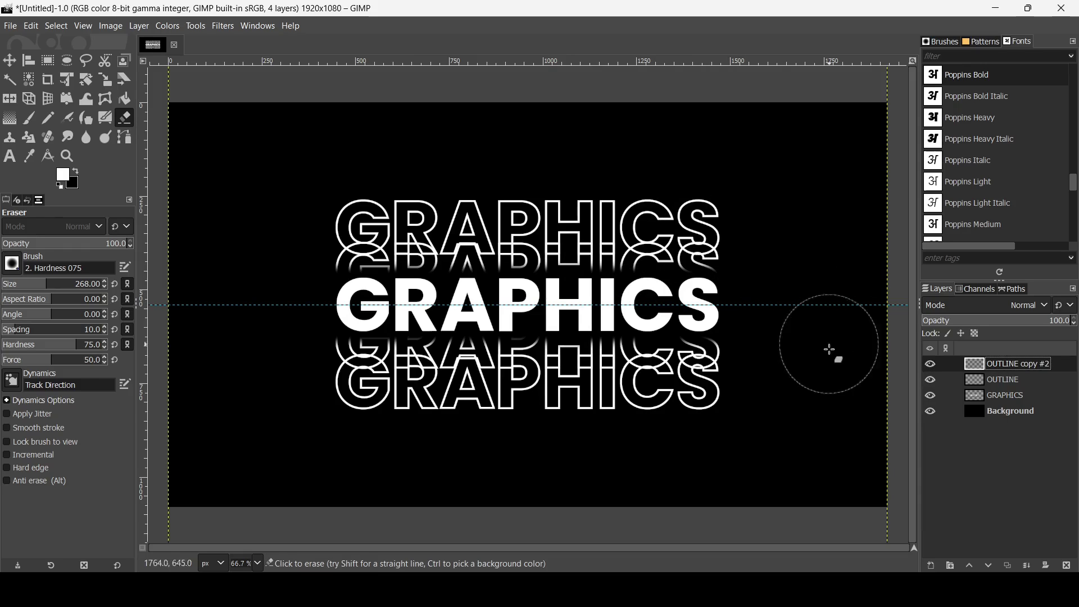
drag(52, 284, 60, 283)
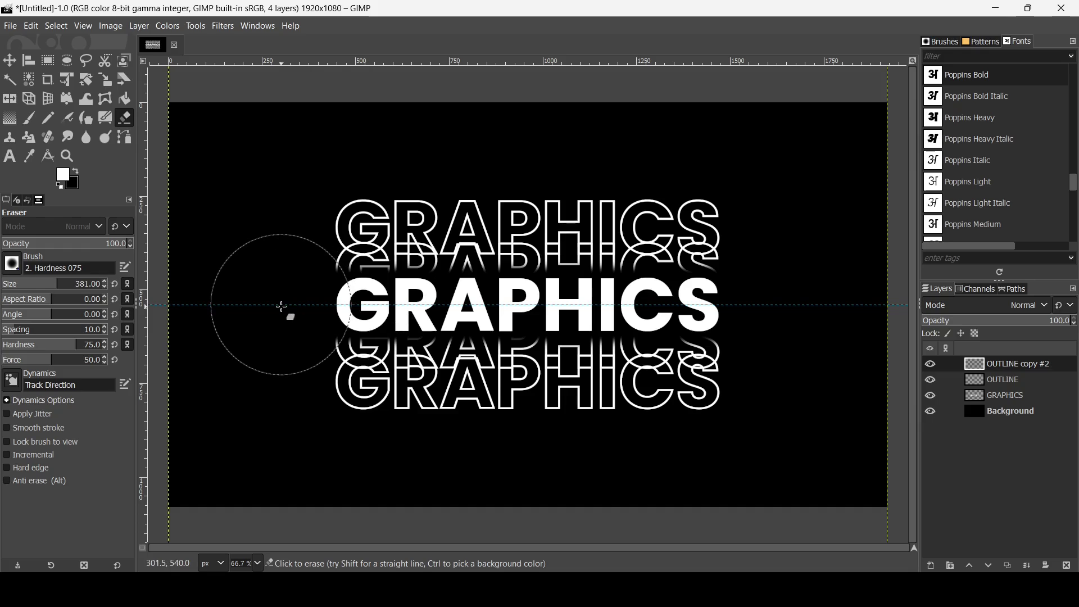
click(213, 305)
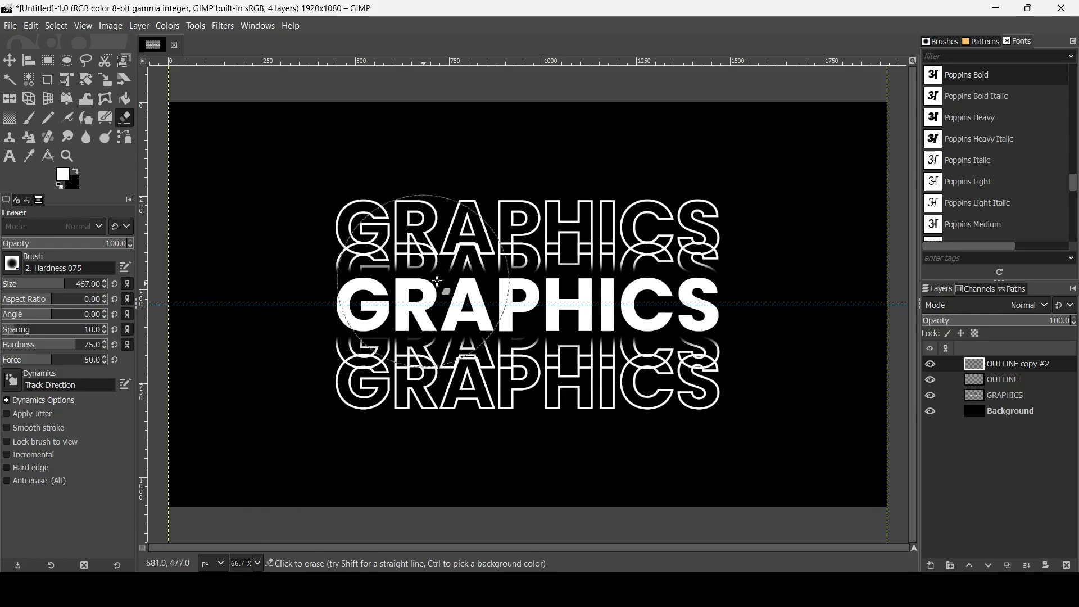
shift+click(835, 305)
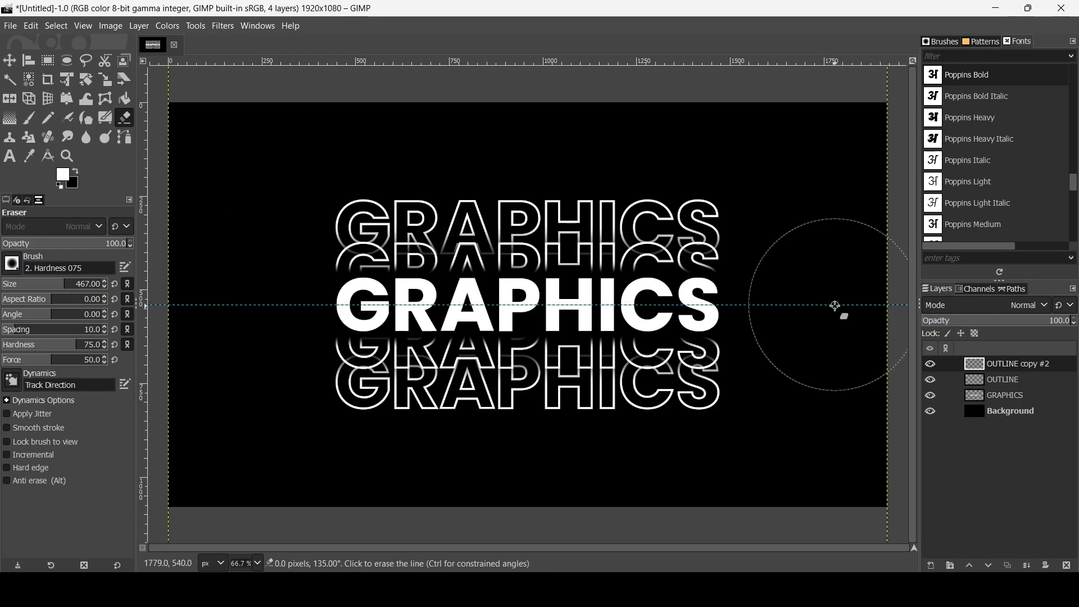
shift+click(207, 305)
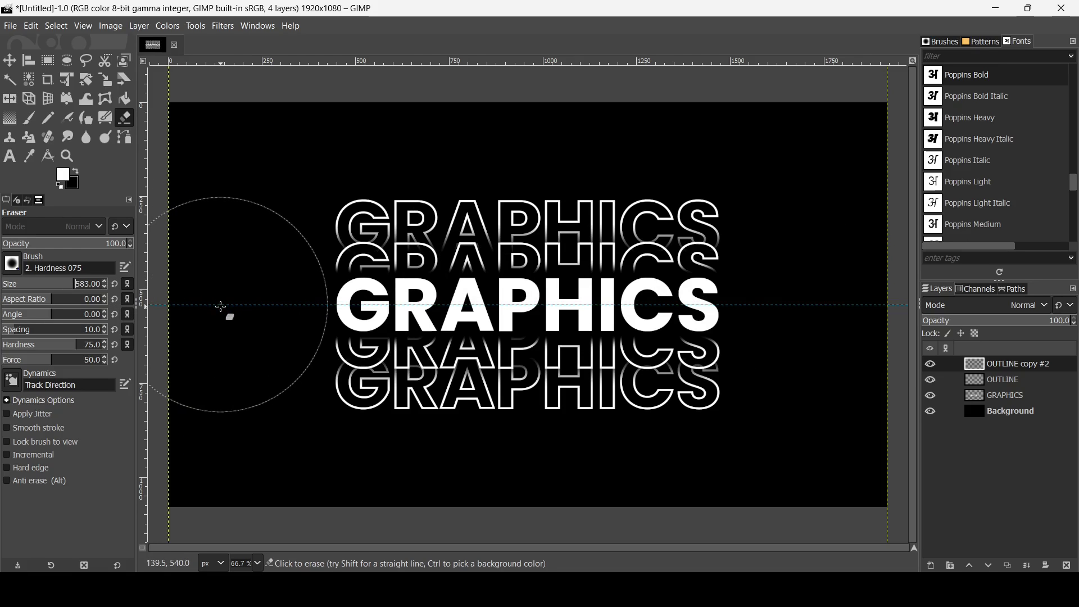
shift+click(788, 306)
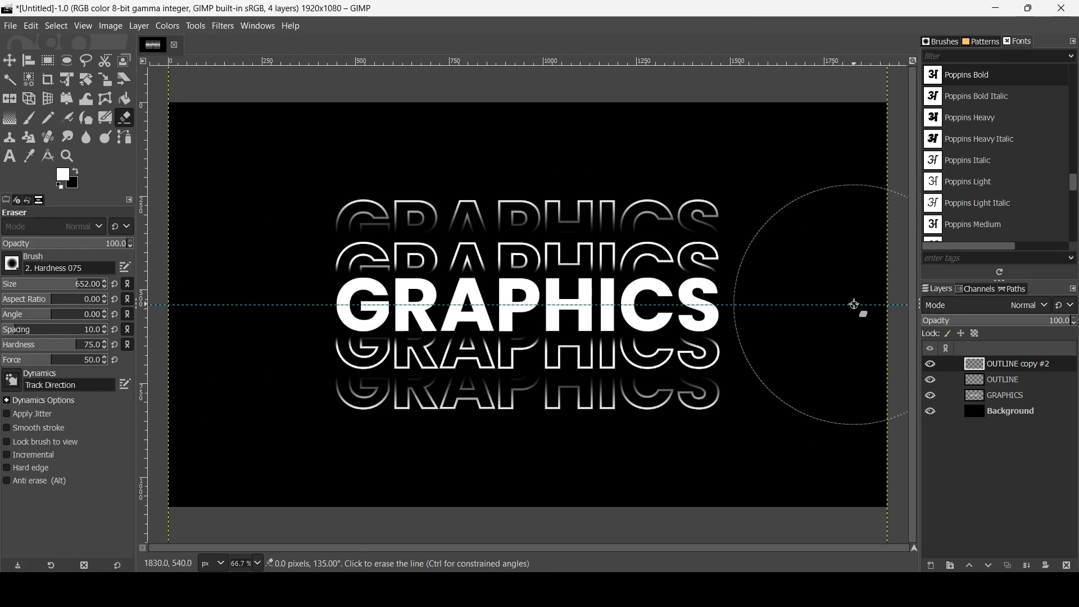
- Widen the fade on the OUTLINE layer by erasing along the horizontal centre guide with the eraser at size 338
click(979, 373)
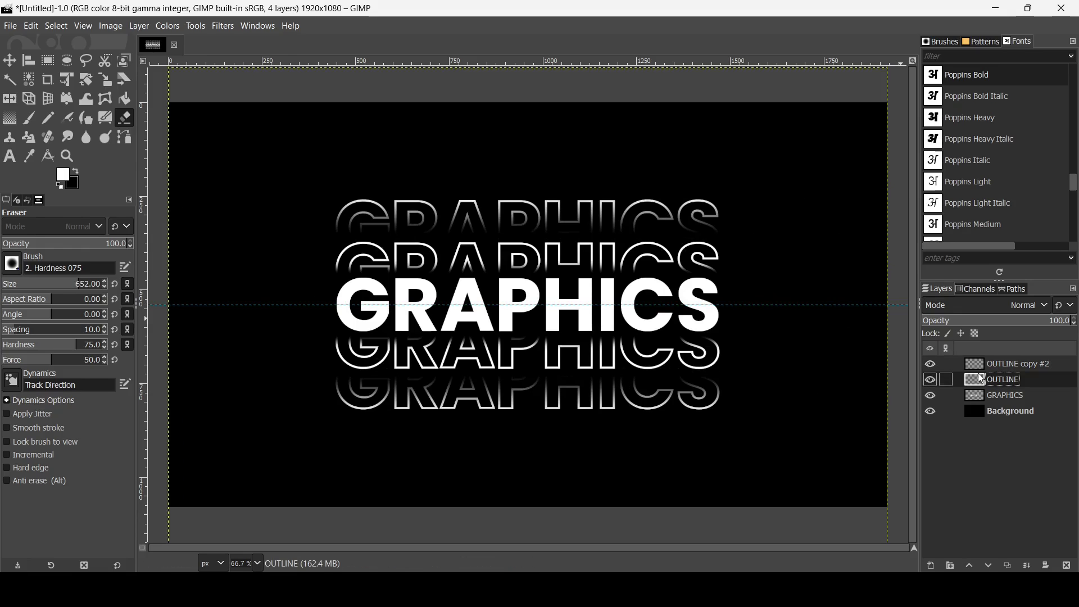
click(931, 380)
click(931, 379)
click(43, 287)
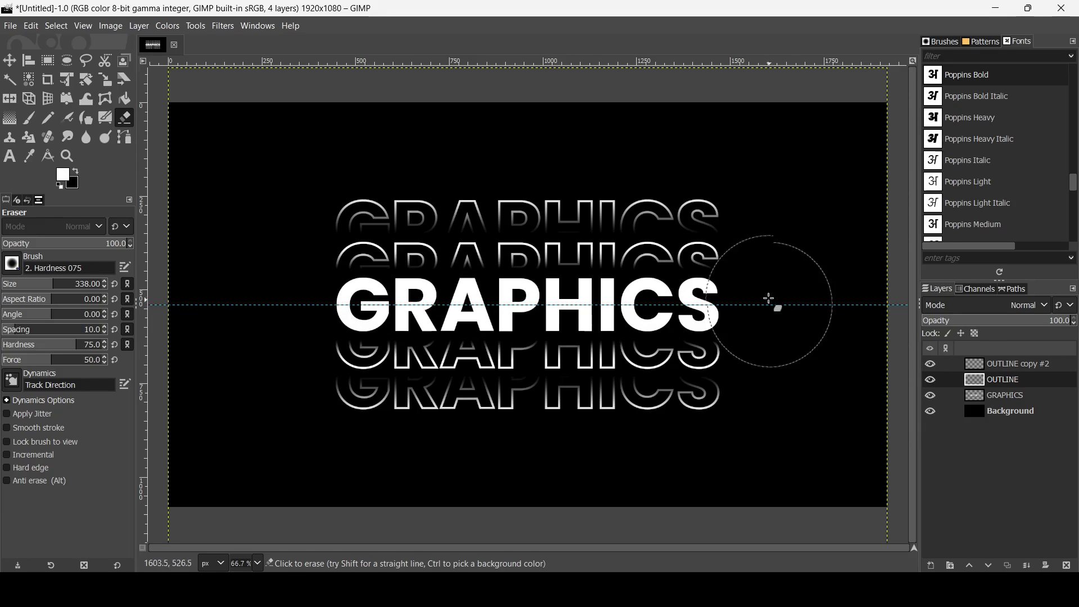
- Remove all guides from the image
click(110, 26)
mouse_move(143, 365)
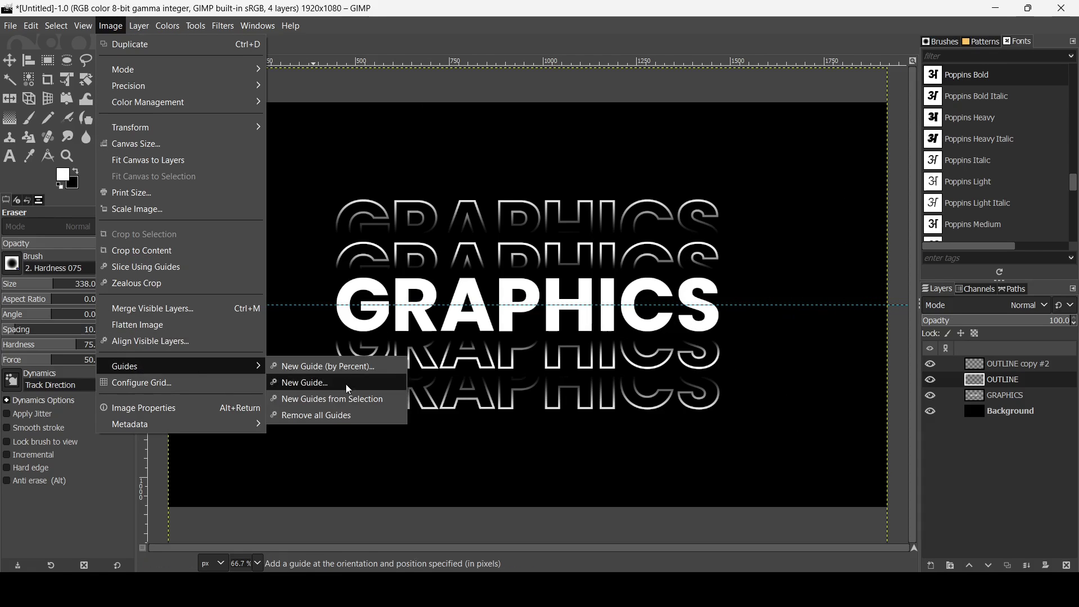
click(342, 414)
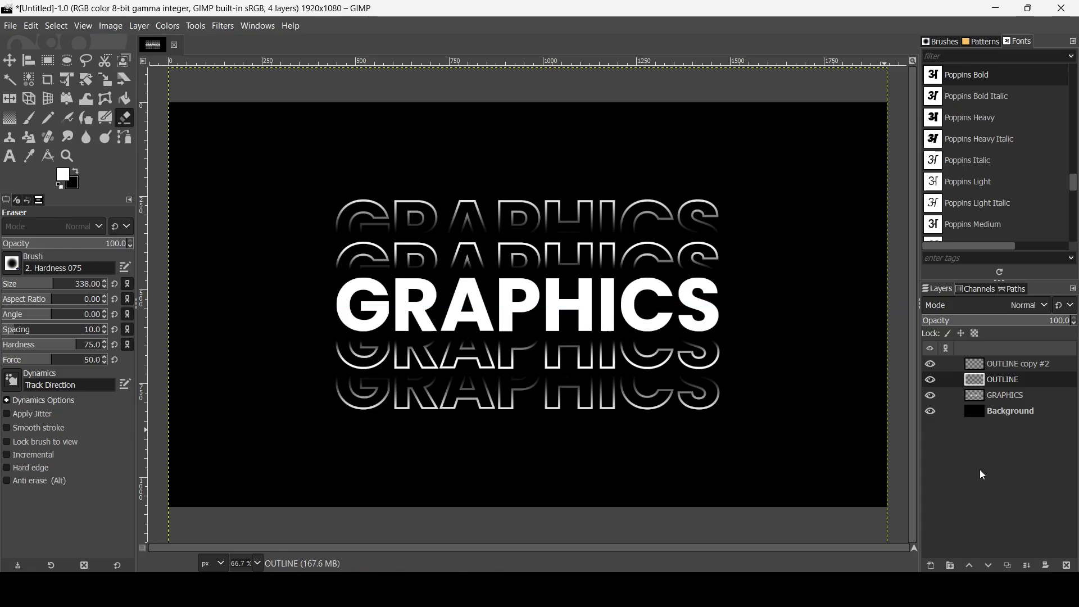
- Merge the OUTLINE copy #2 and OUTLINE layers down into the GRAPHICS layer
click(980, 364)
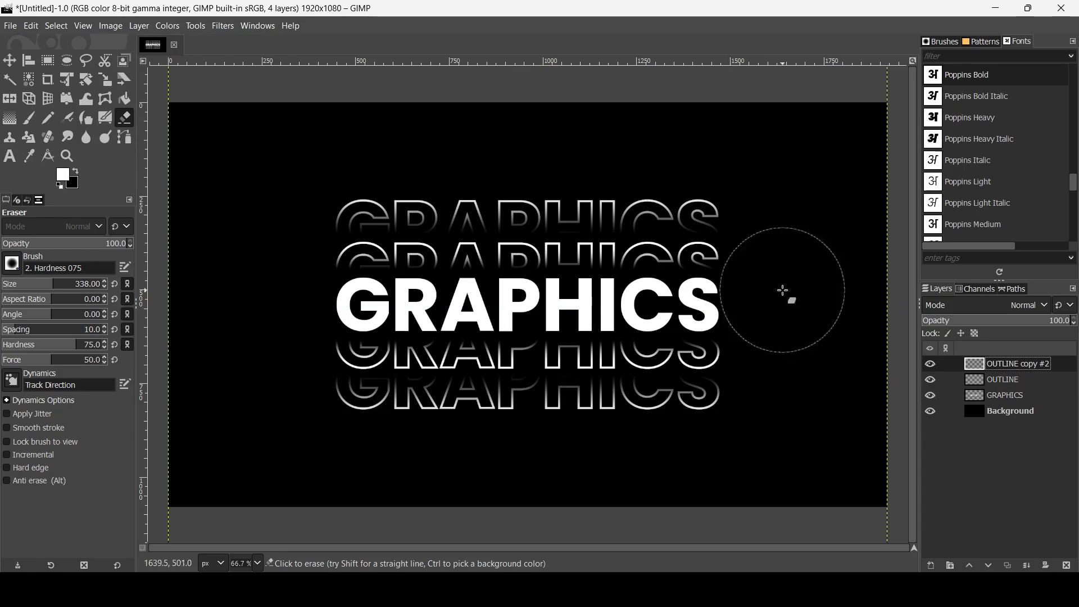
click(1027, 566)
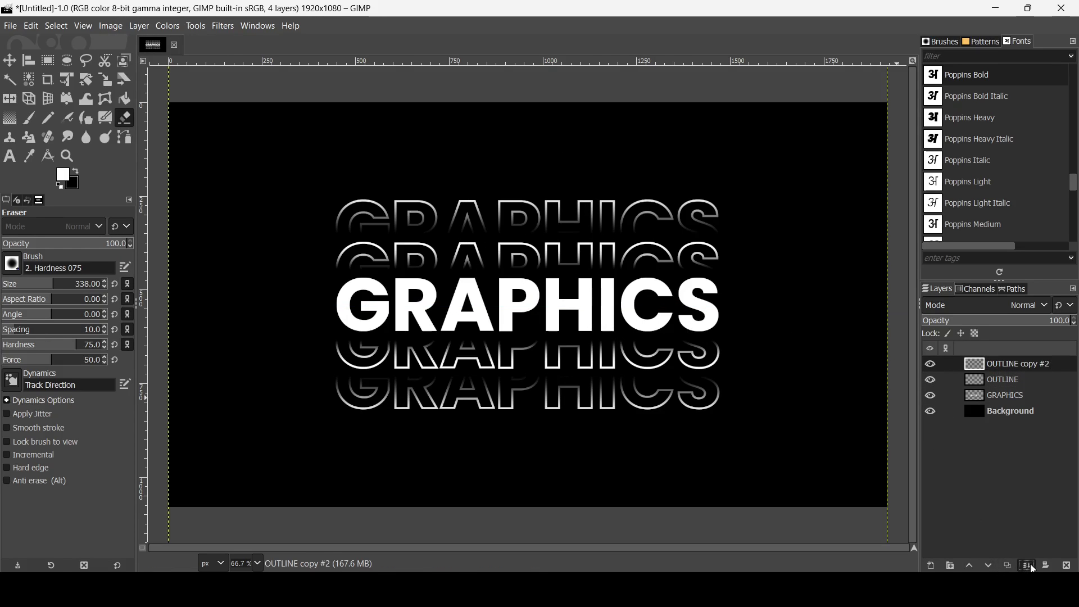
click(1028, 566)
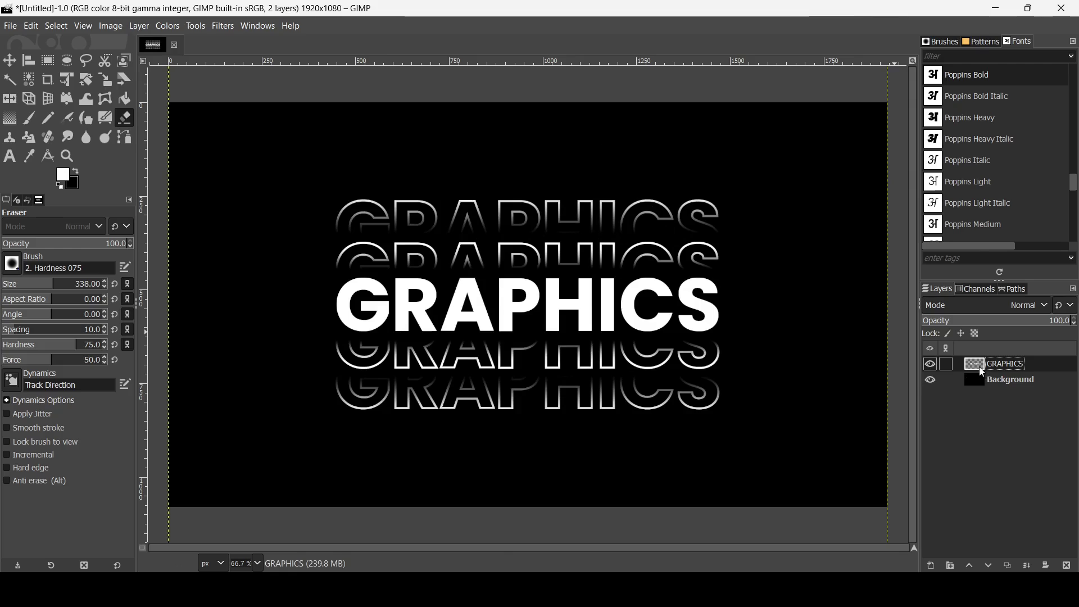
- Make a selection from the GRAPHICS layer's alpha, hide that layer and add a new transparent 1920 × 1080 layer above it
right_click(982, 371)
click(937, 433)
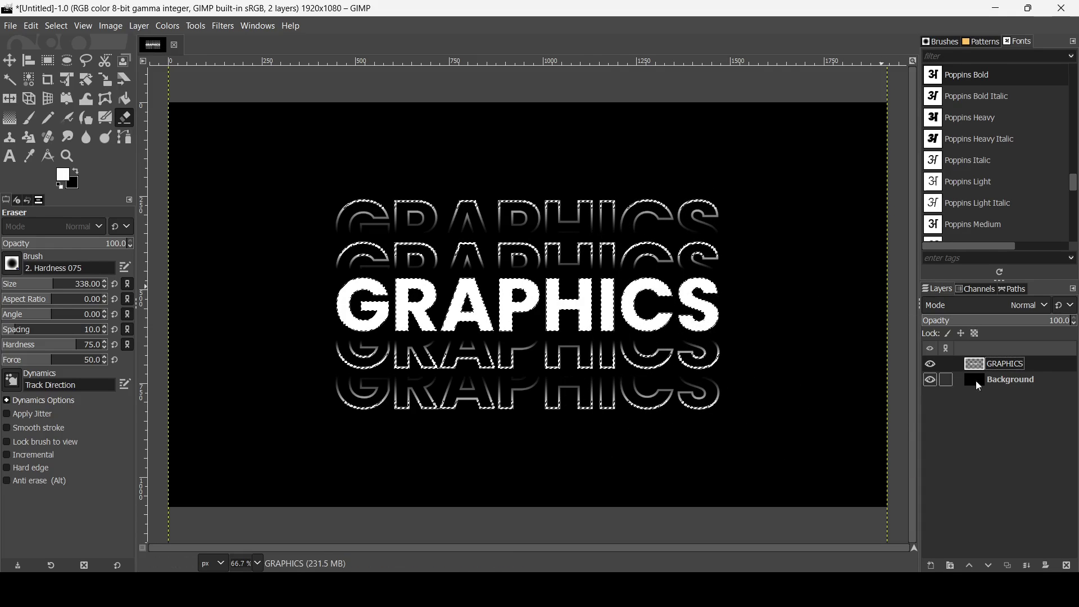
click(932, 565)
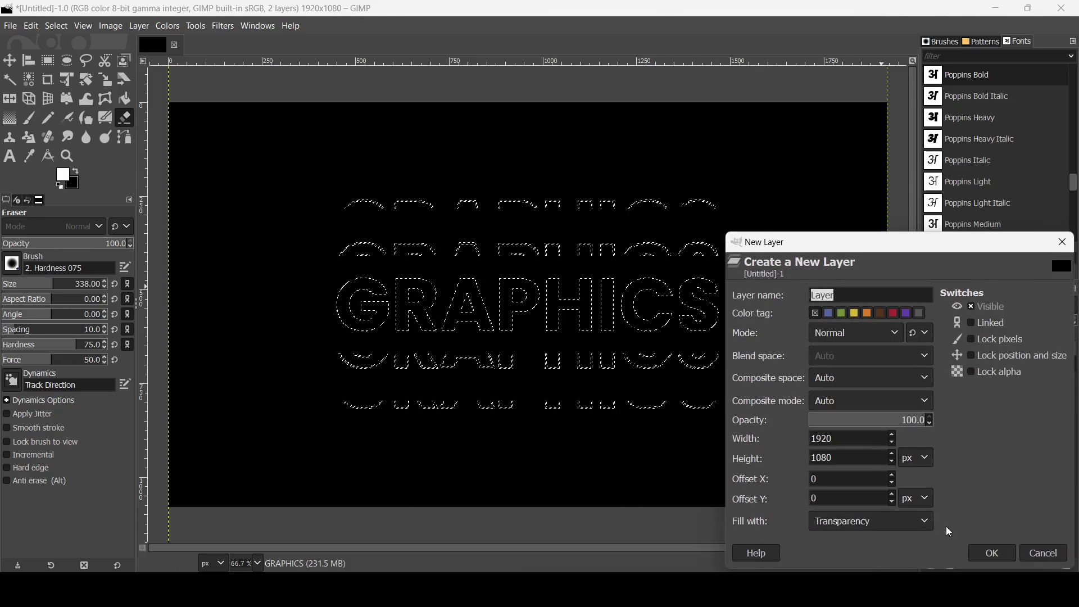
click(993, 554)
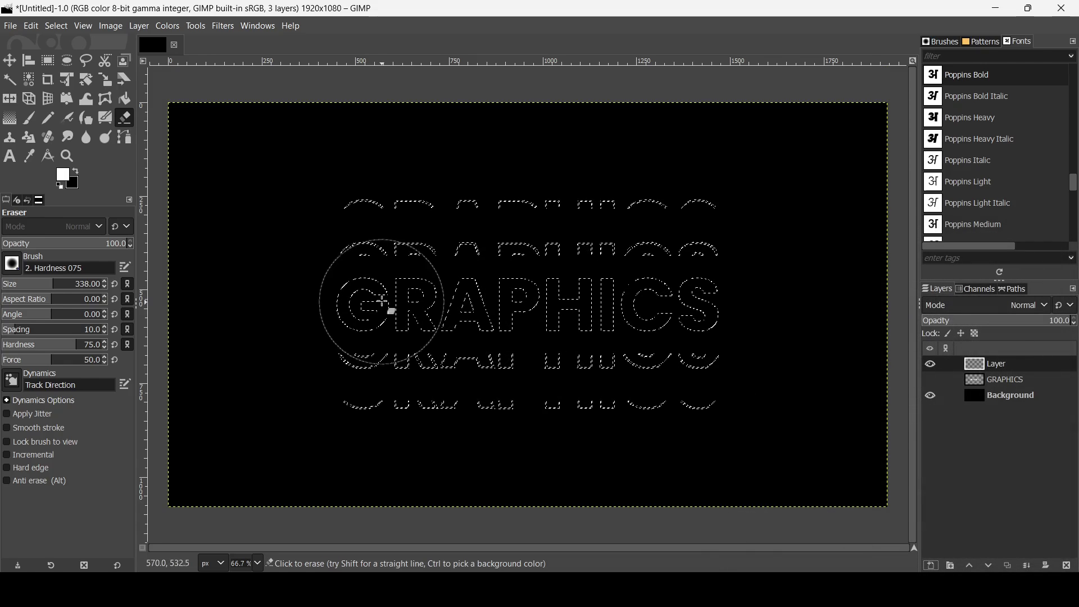
- Fill the selection on the new layer with a linear Golden gradient running diagonally from the canvas's upper left to lower right, and deselect
click(10, 118)
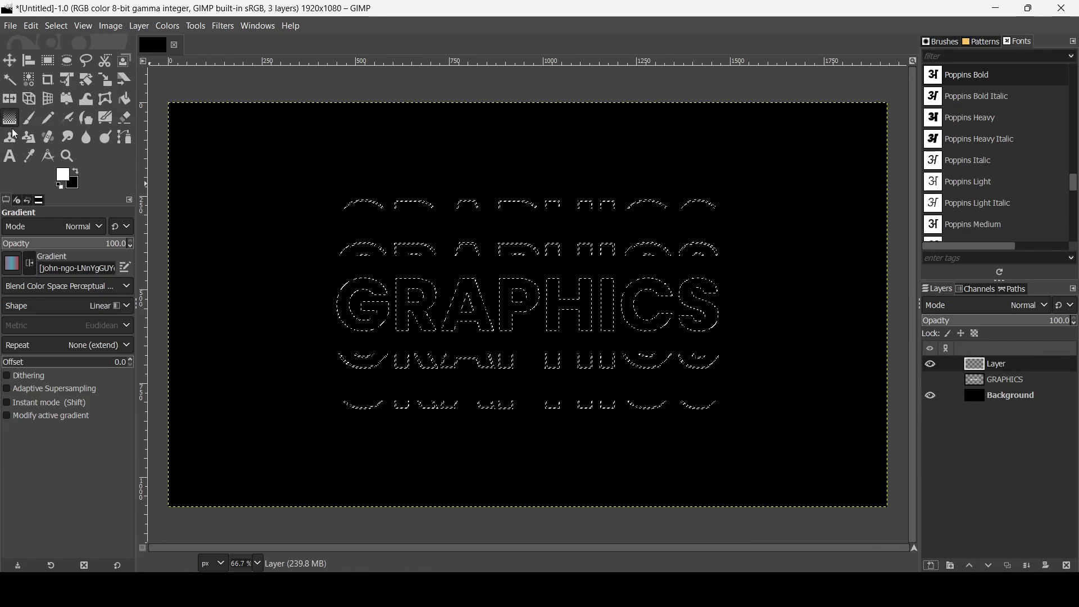
click(11, 264)
drag(94, 294, 100, 354)
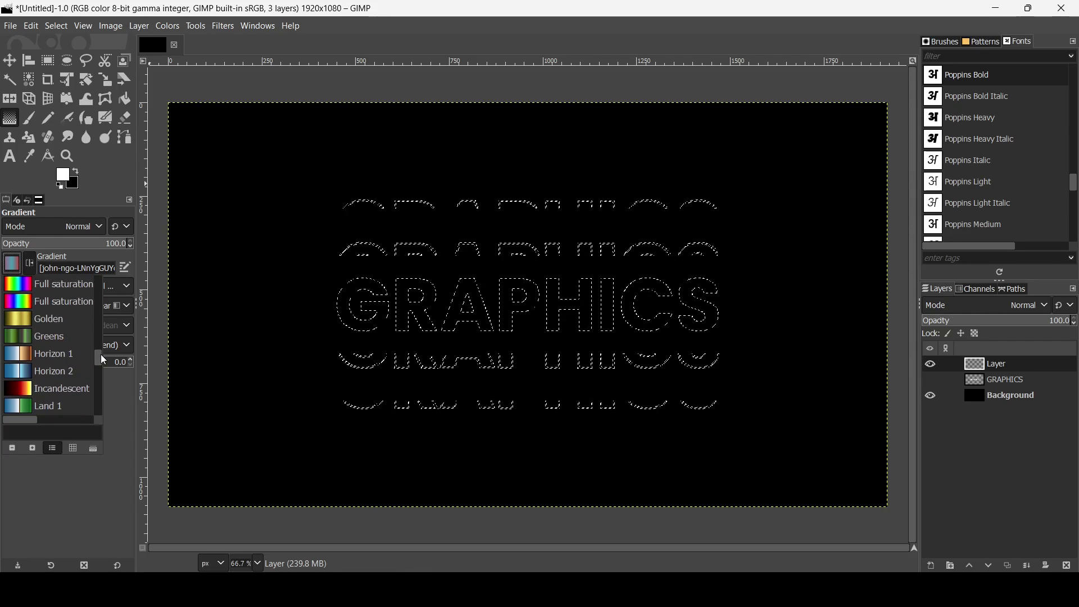
click(60, 323)
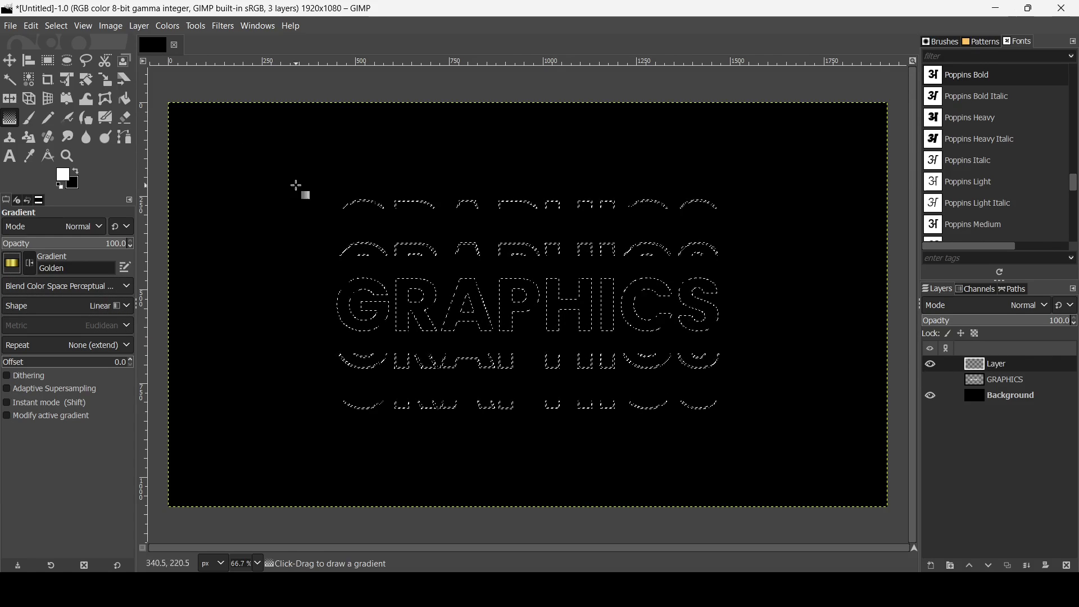
drag(250, 115, 841, 492)
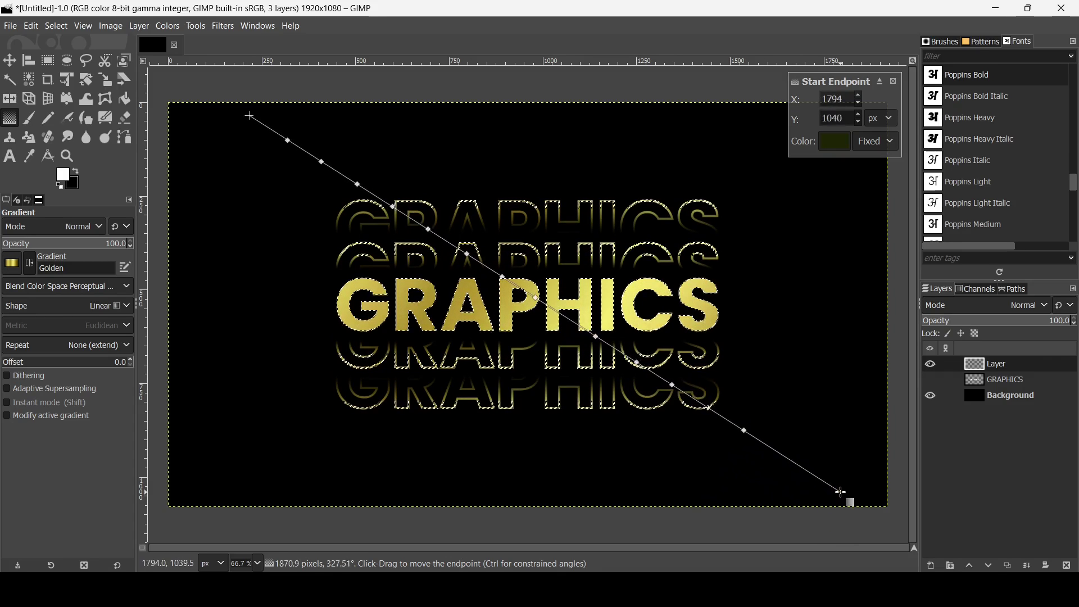
key(Return)
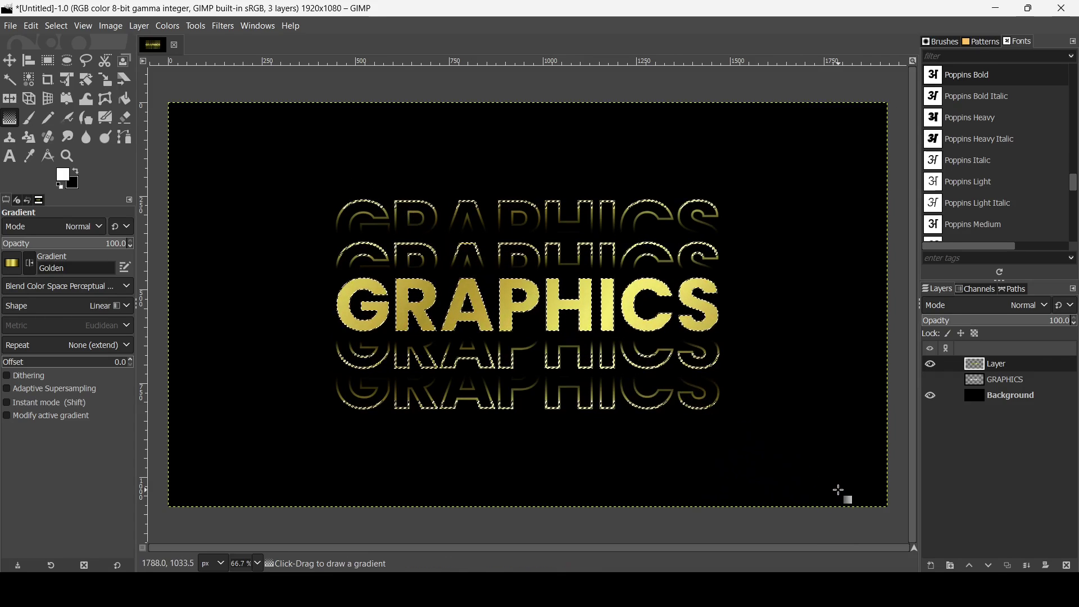
click(56, 31)
click(56, 58)
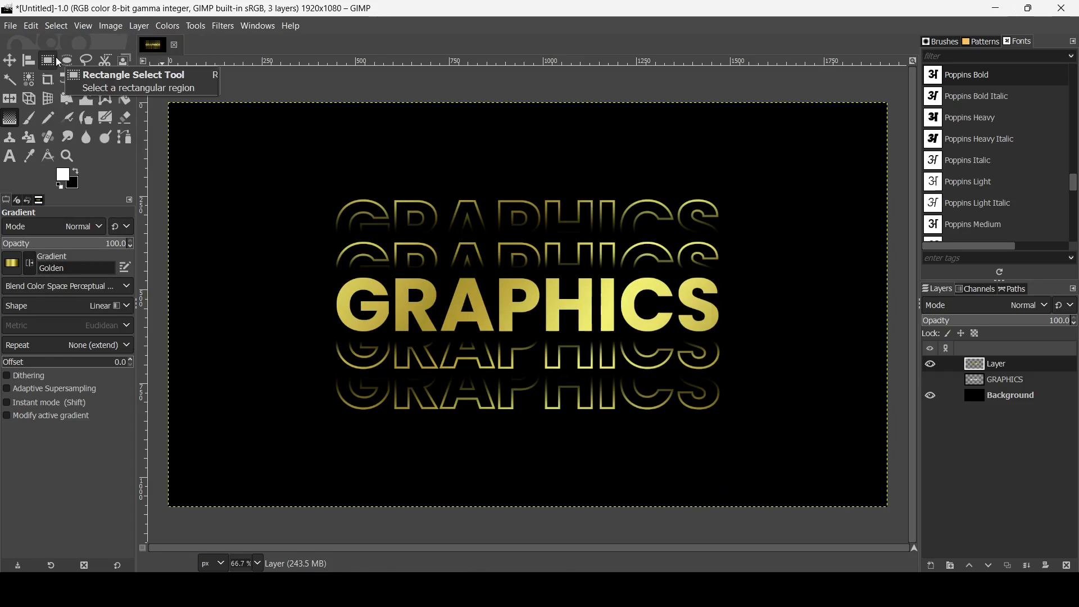
- Apply Add Bevel directly to the golden text layer with a thickness above 5 and Work on copy turned off
click(224, 26)
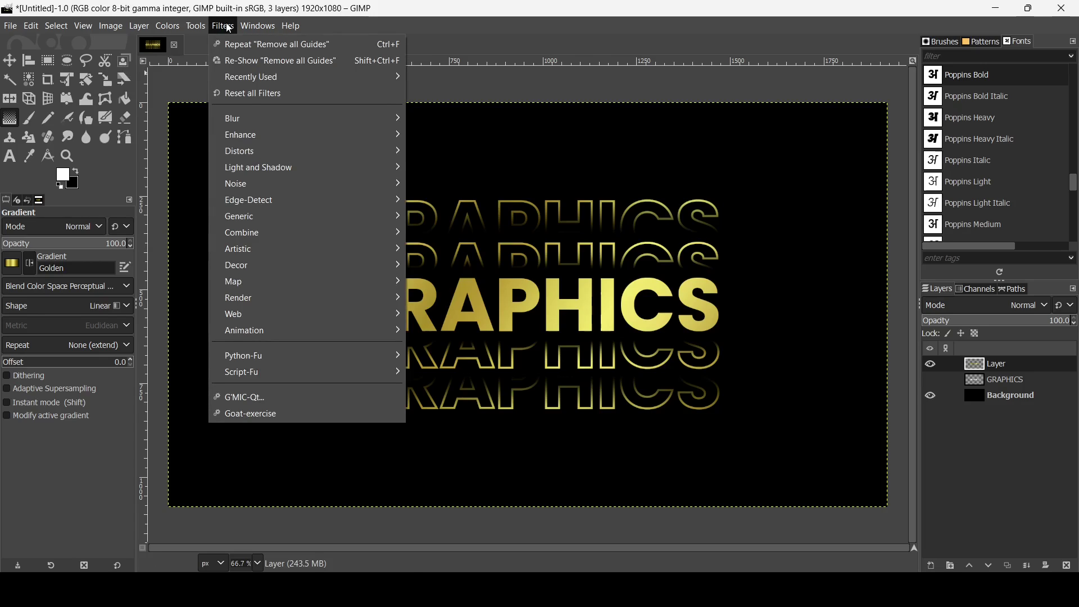
mouse_move(276, 268)
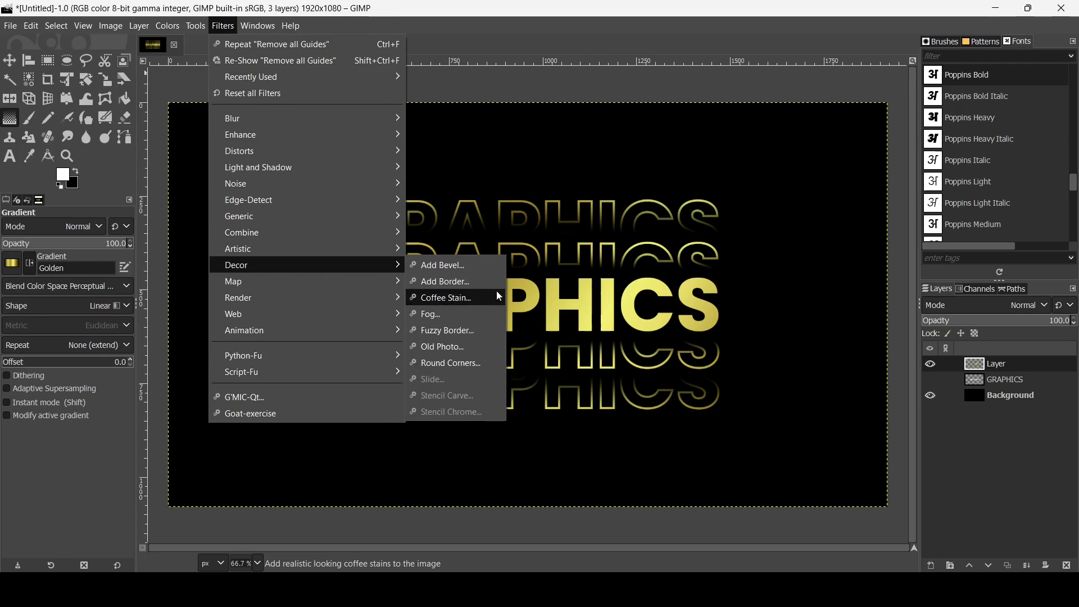
click(465, 269)
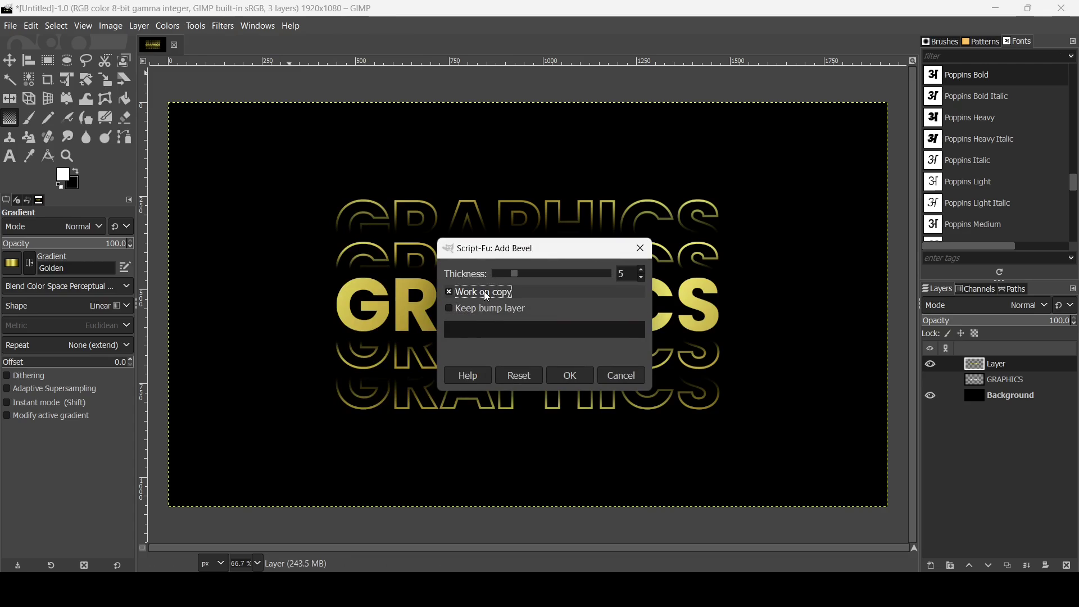
click(487, 295)
drag(515, 278, 533, 275)
click(568, 376)
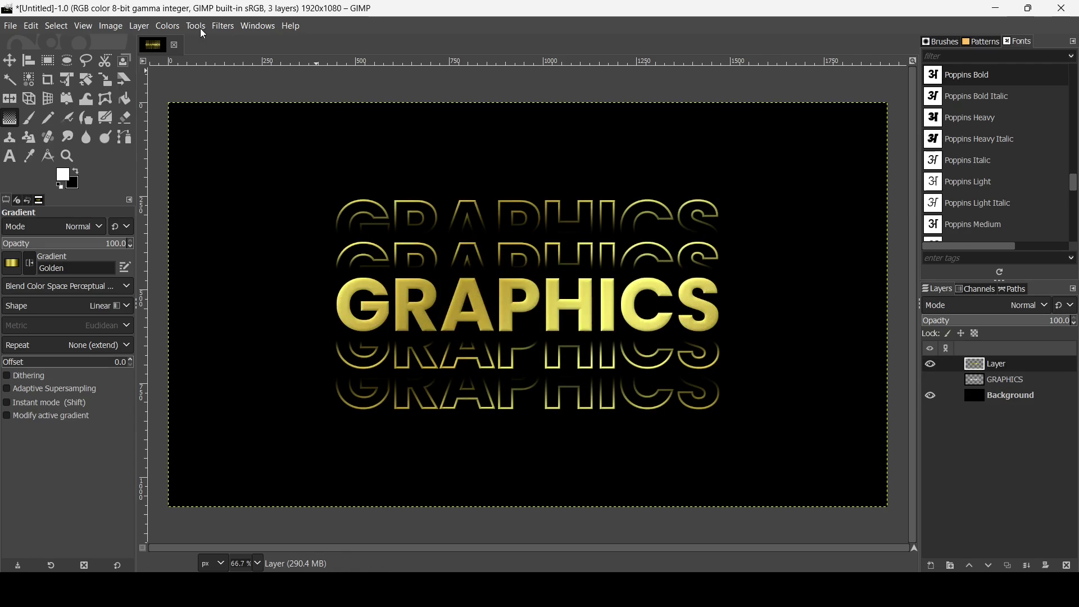
- Boost the golden text's contrast with a Value S-curve, moving the white point to input 230 and the black point inward
click(167, 26)
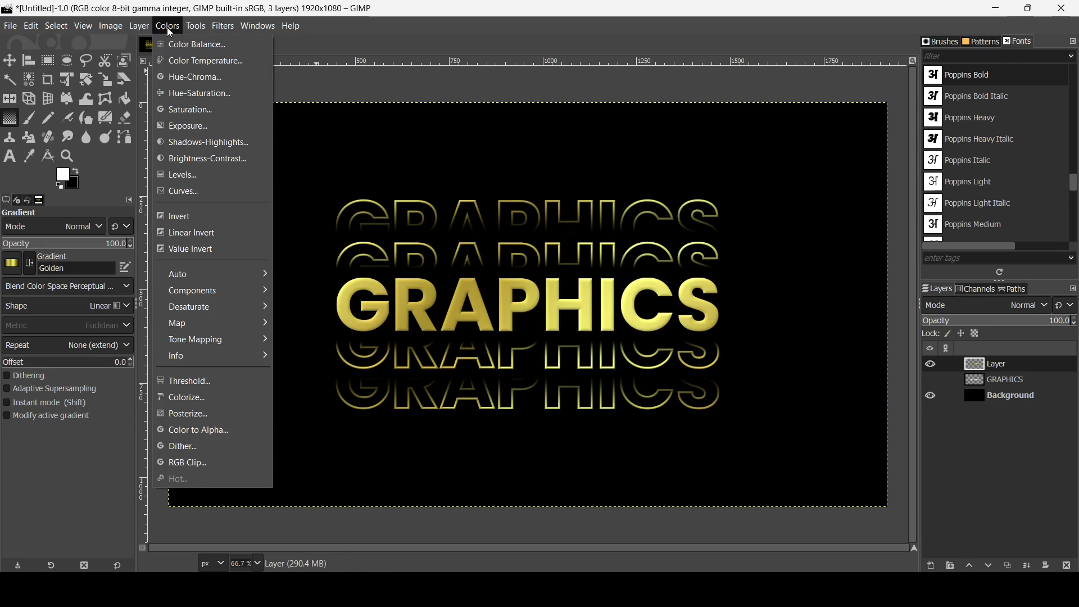
click(187, 193)
drag(326, 124, 305, 124)
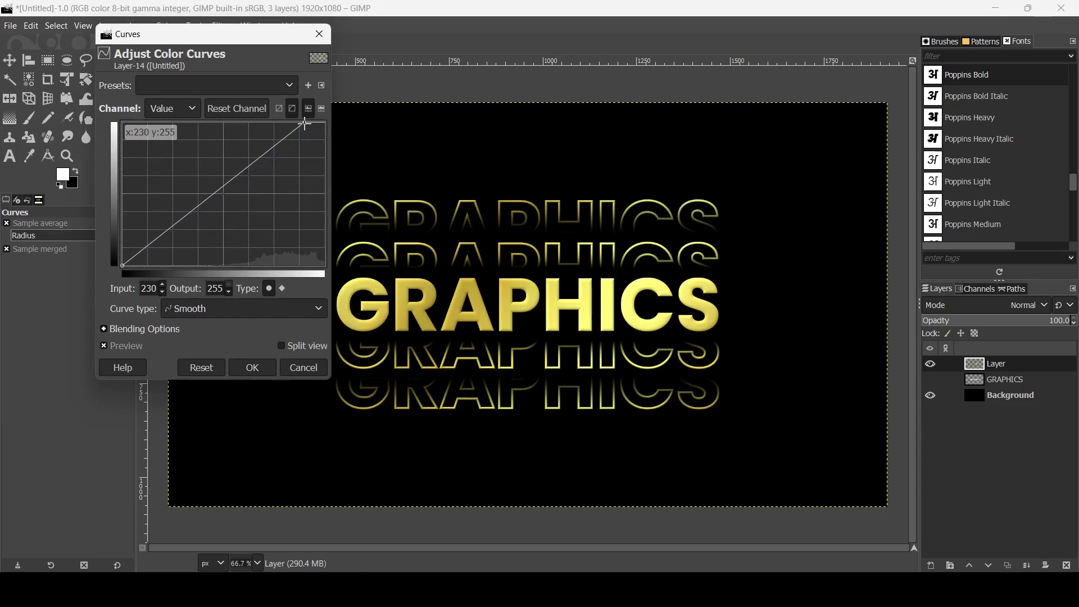
drag(122, 266, 144, 266)
drag(238, 183, 237, 165)
drag(166, 229, 179, 234)
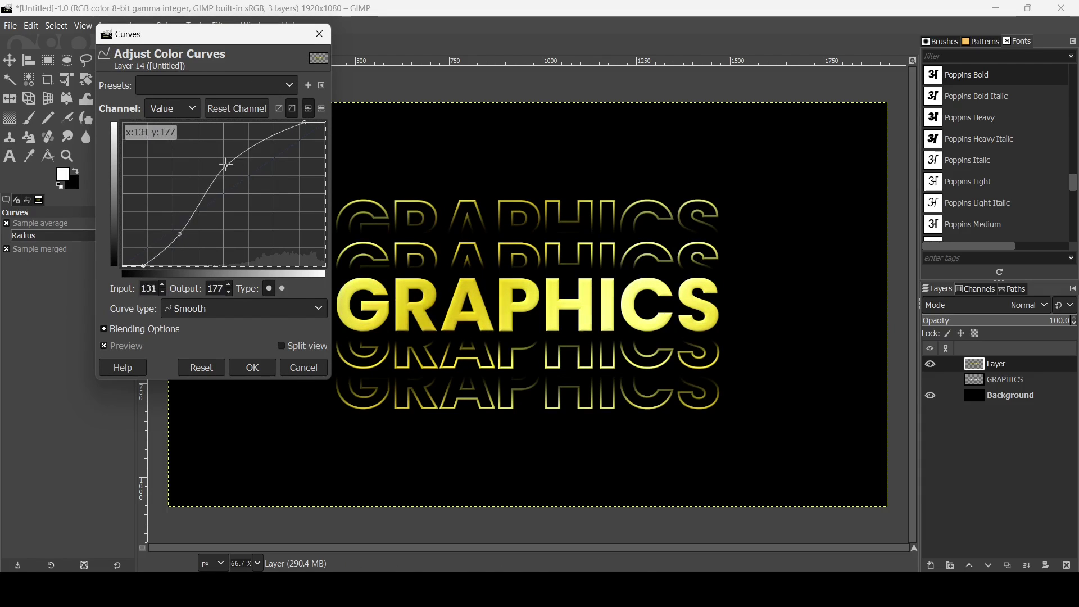
drag(237, 165, 248, 167)
click(252, 366)
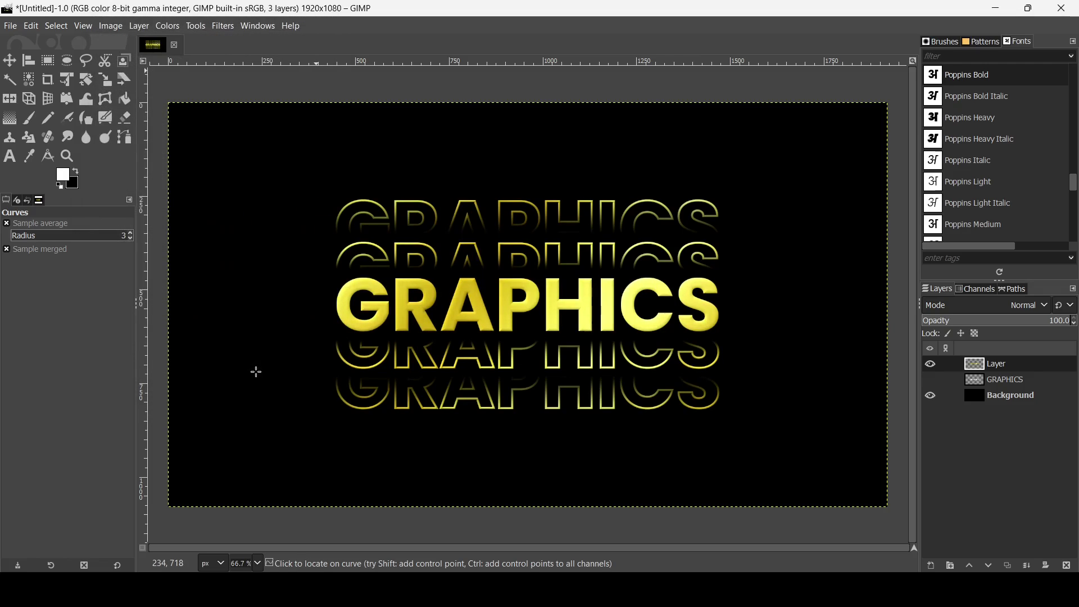
- Create a new layer from the visible image above the golden text layer
right_click(982, 368)
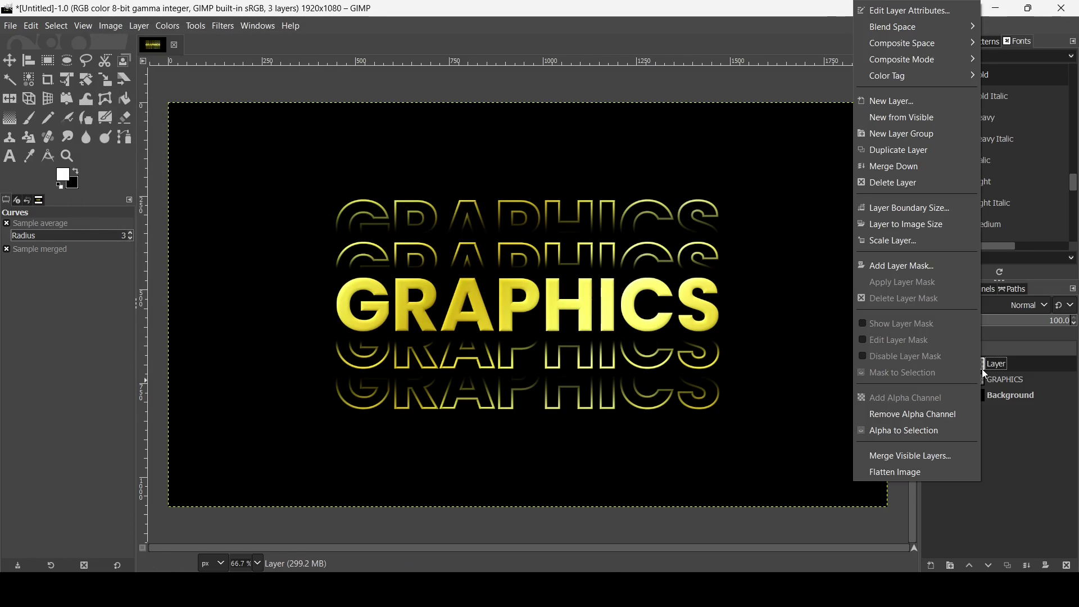
click(926, 117)
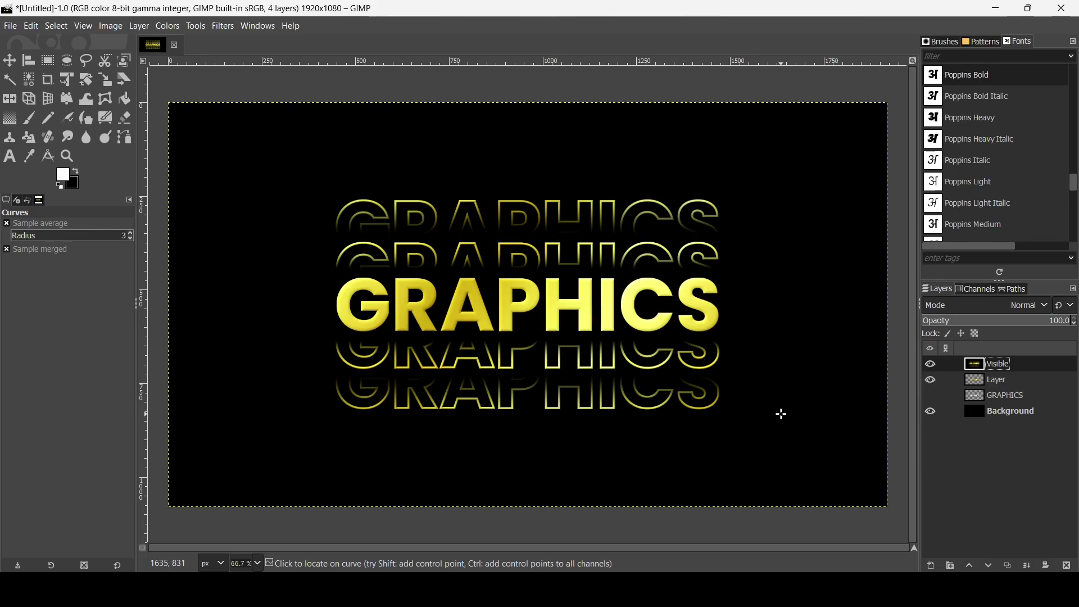